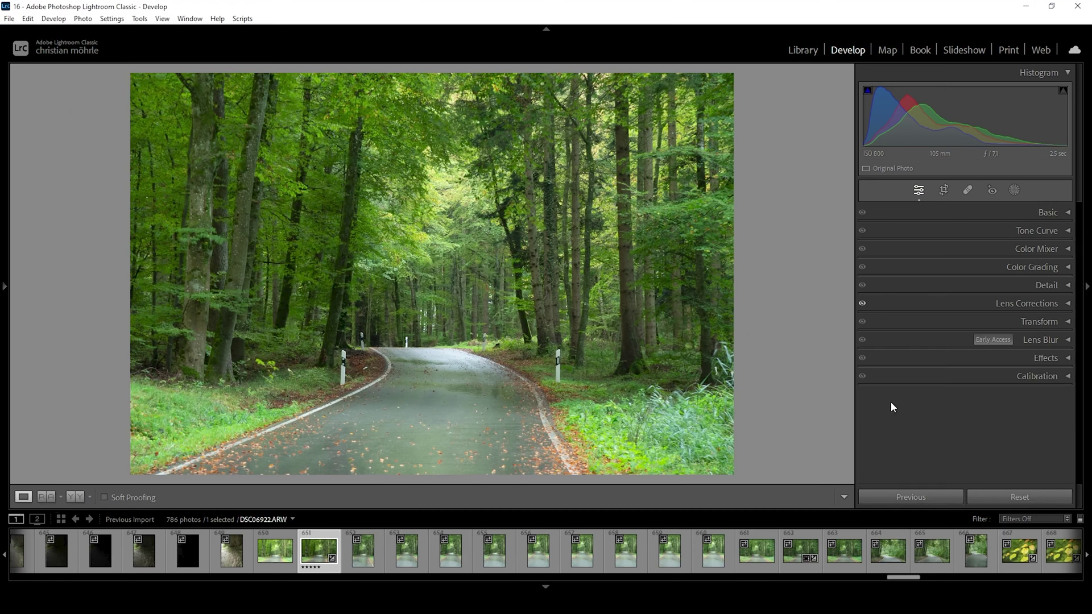
# Step: Expand the Basic panel for the forest road photo DSC06922.ARW in Develop
pyautogui.click(1058, 215)
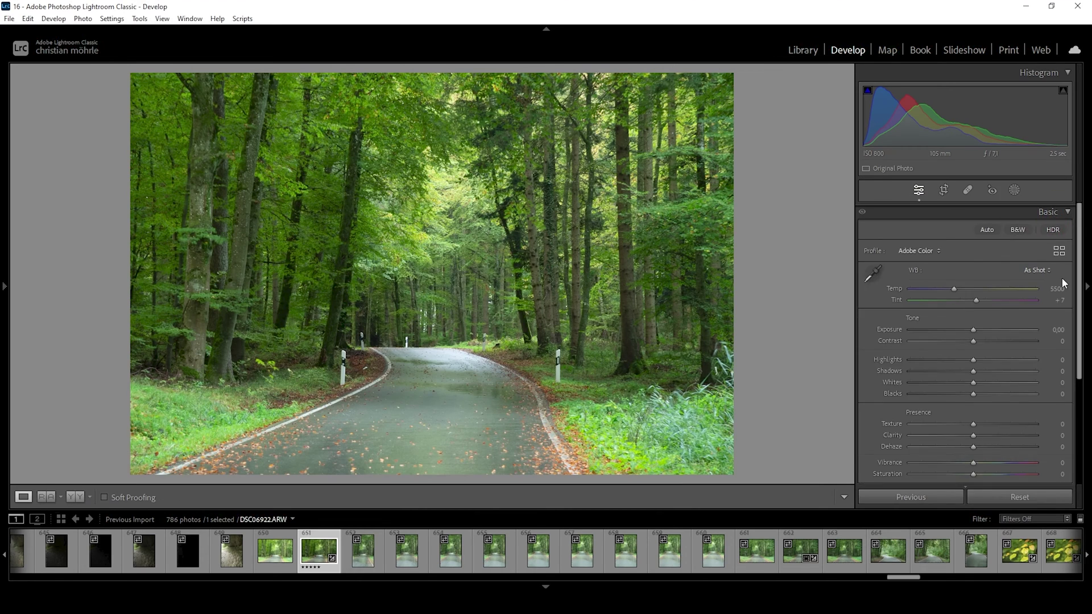
# Step: Apply the Artistic 03 profile from the Artistic group at Amount 200
pyautogui.click(938, 255)
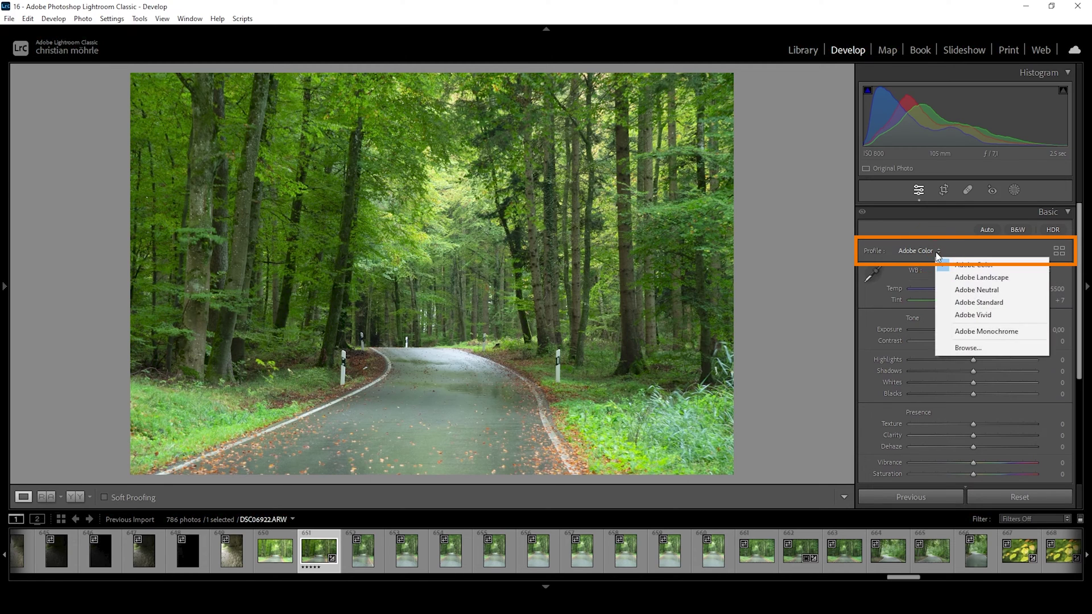
pyautogui.click(953, 350)
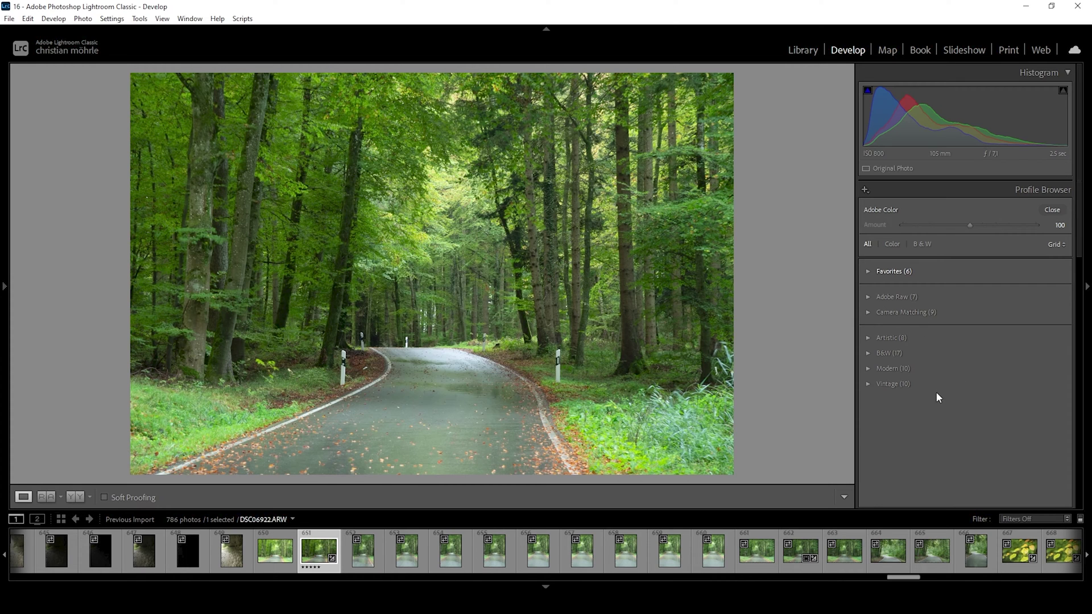
pyautogui.click(869, 339)
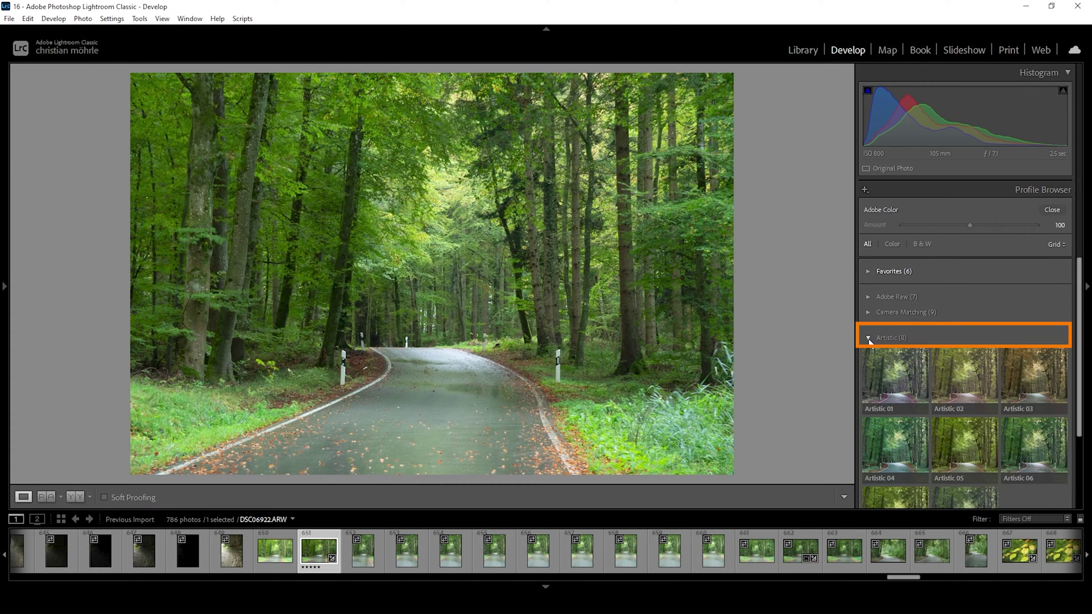
pyautogui.click(1019, 377)
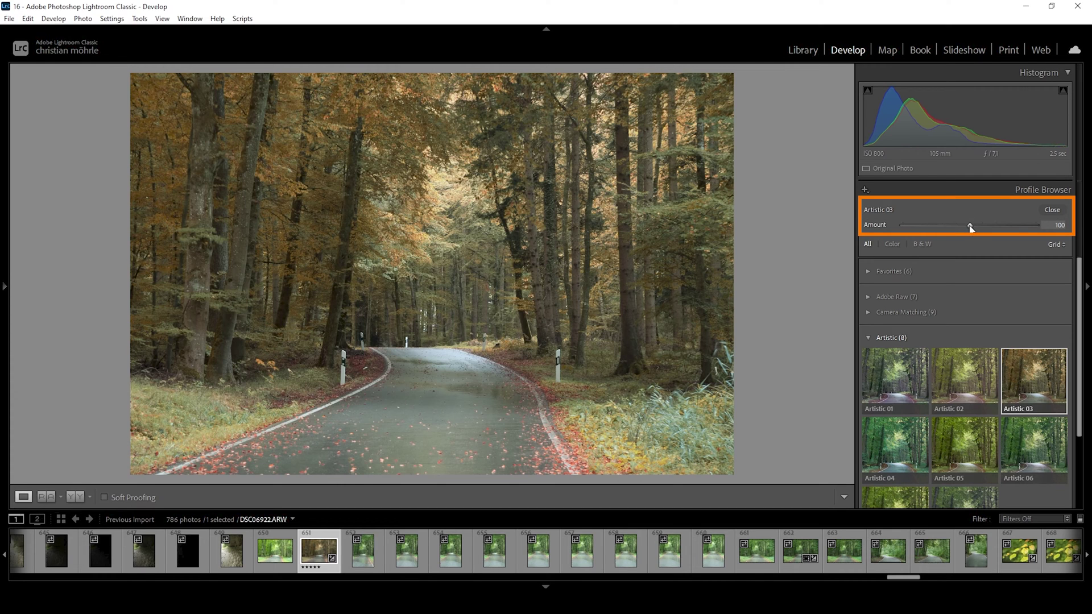
pyautogui.moveTo(970, 228); pyautogui.dragTo(1046, 227)
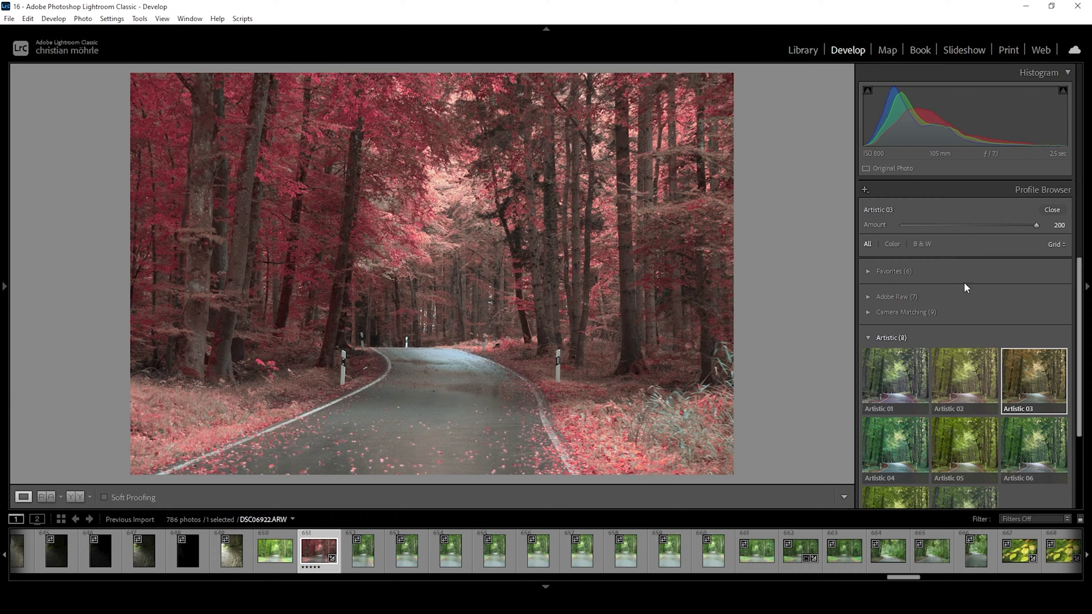
pyautogui.click(1053, 211)
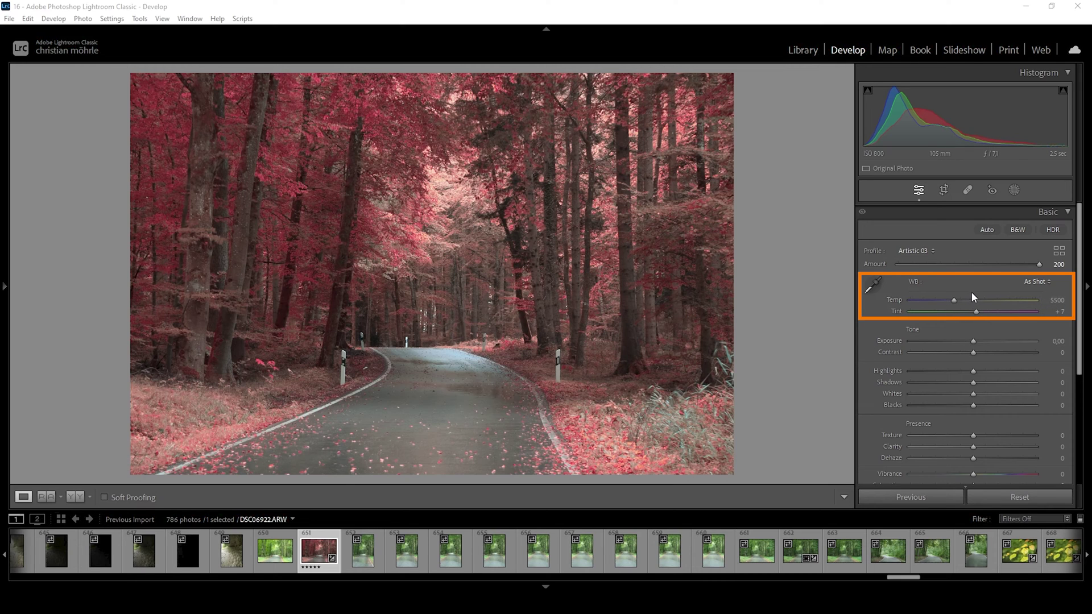
# Step: Try a cooler temperature, revert to 5500, and set white balance Tint to −17
pyautogui.moveTo(972, 293); pyautogui.dragTo(952, 314)
pyautogui.hotkey('ctrl', 'z')
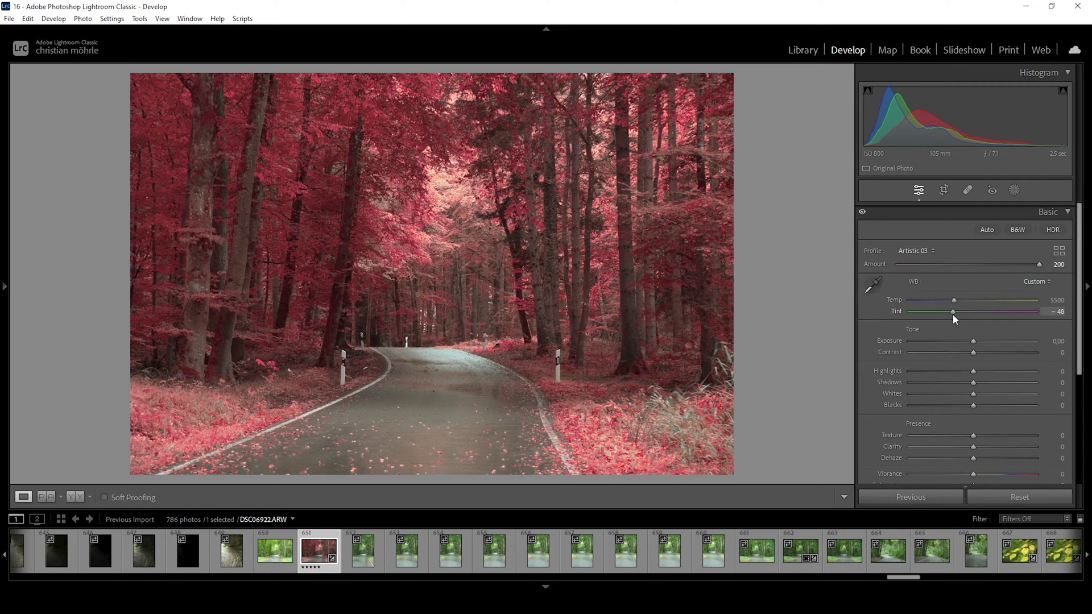
pyautogui.moveTo(954, 314); pyautogui.dragTo(977, 316)
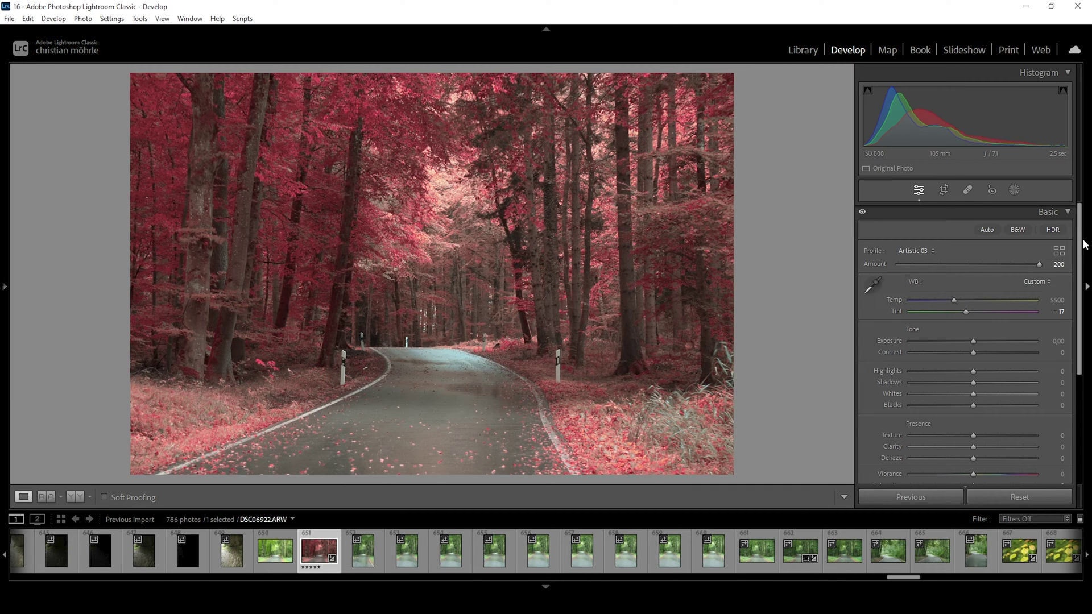
# Step: Raise Vibrance to +32, leaving Saturation at 0
pyautogui.moveTo(1080, 225); pyautogui.dragTo(1079, 259)
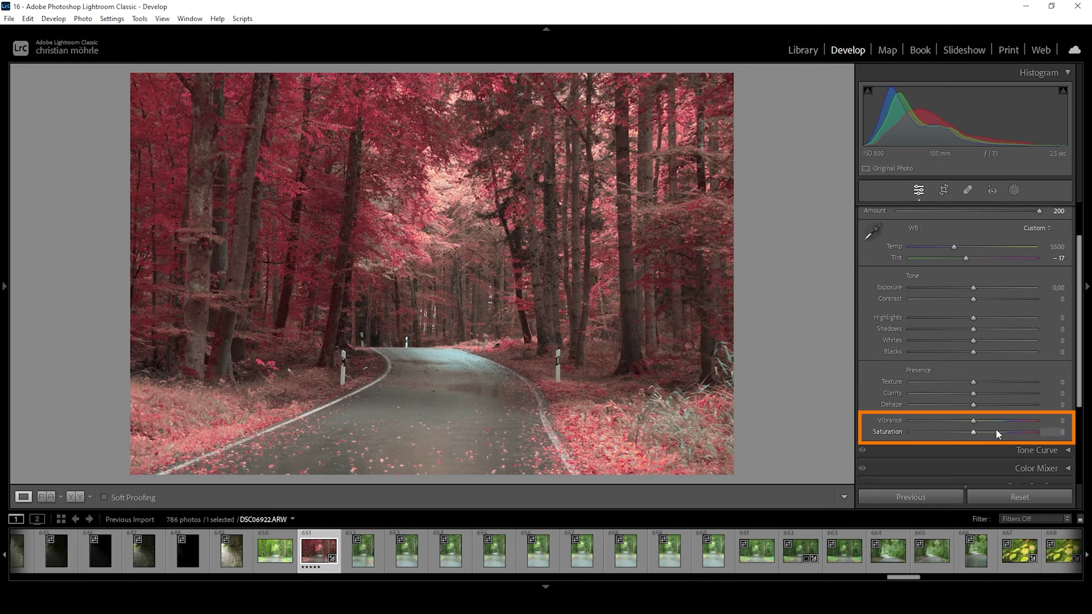
pyautogui.moveTo(974, 420); pyautogui.dragTo(986, 422)
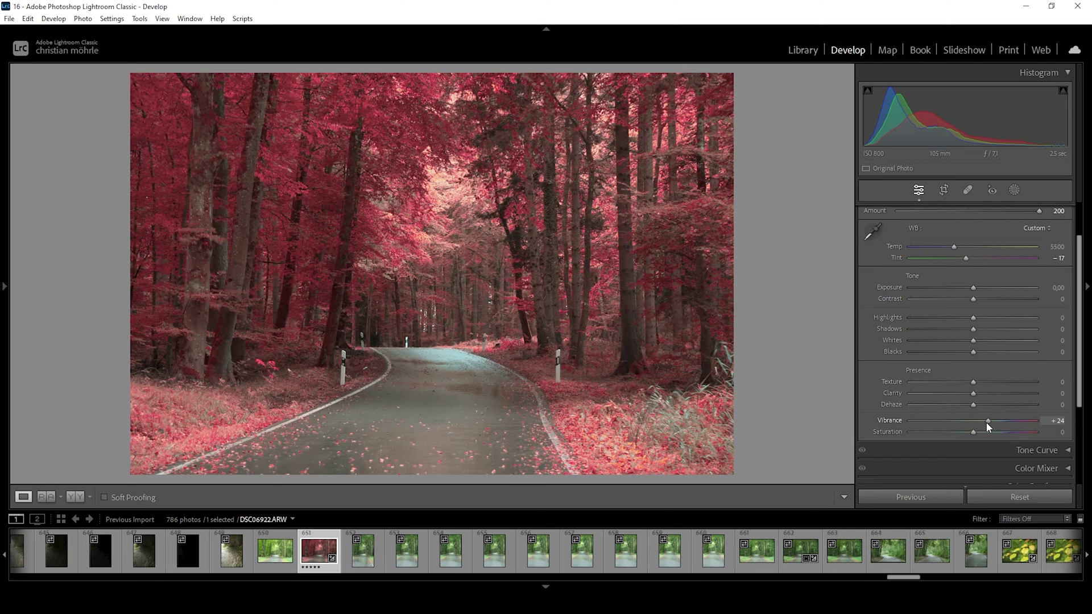
pyautogui.moveTo(990, 423); pyautogui.dragTo(991, 423)
pyautogui.scroll(2, 983, 393)
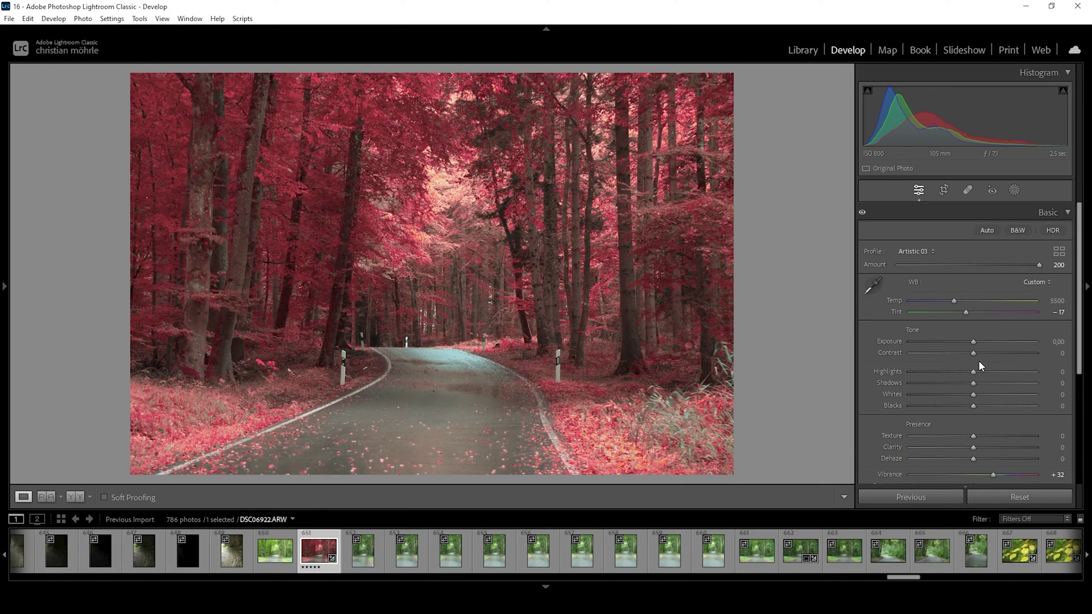
# Step: Open HSL Saturation in the Color Mixer and test Red and Green, resetting both to 0
pyautogui.click(1065, 212)
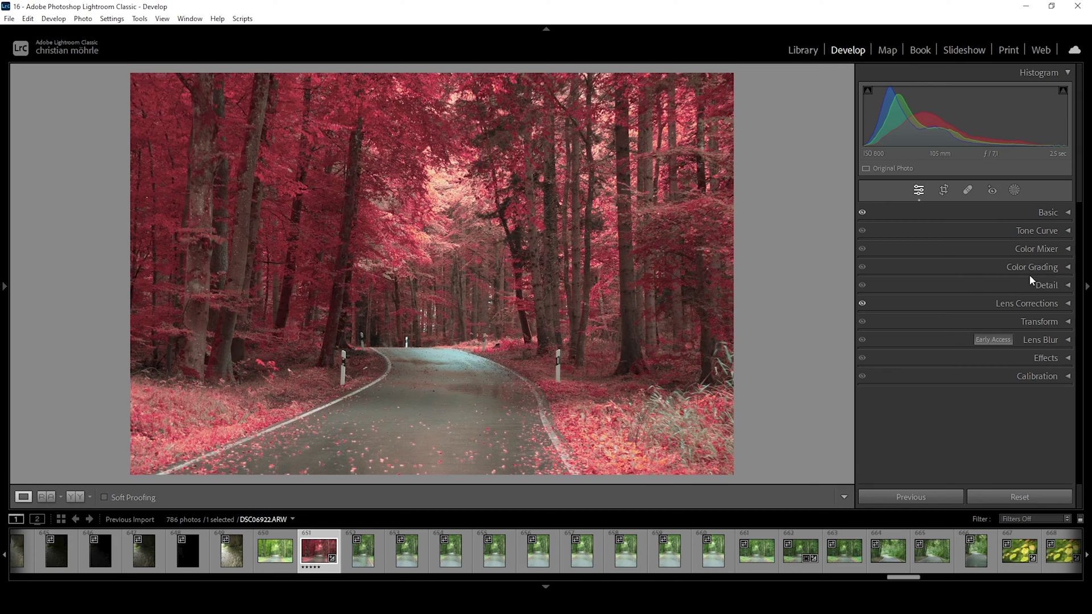
pyautogui.click(1068, 251)
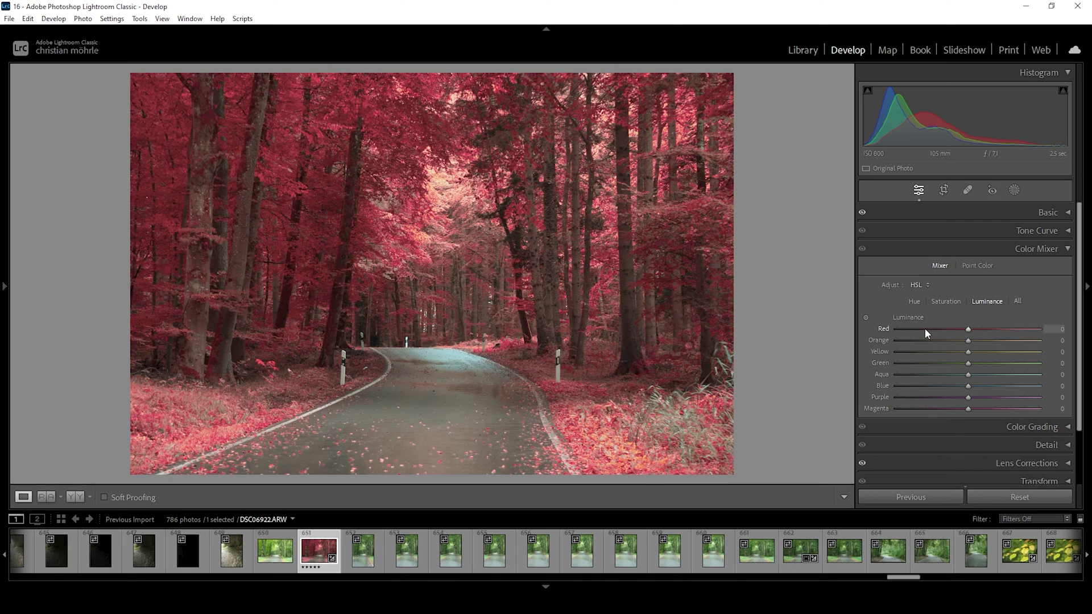
pyautogui.click(946, 301)
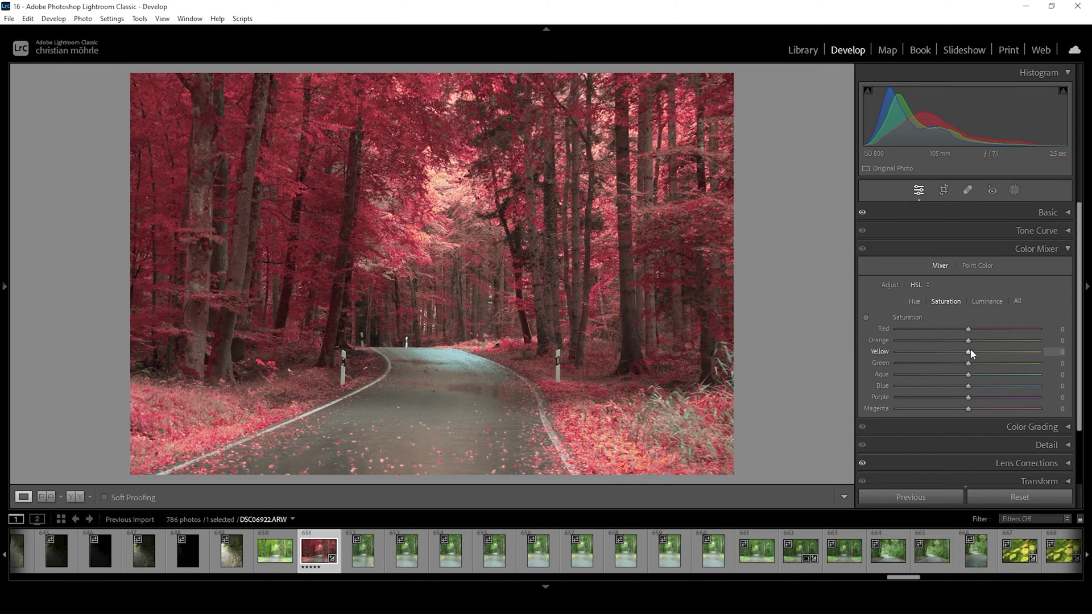
pyautogui.moveTo(969, 333); pyautogui.dragTo(1016, 341)
pyautogui.doubleClick(989, 328)
pyautogui.moveTo(970, 362); pyautogui.dragTo(1019, 364)
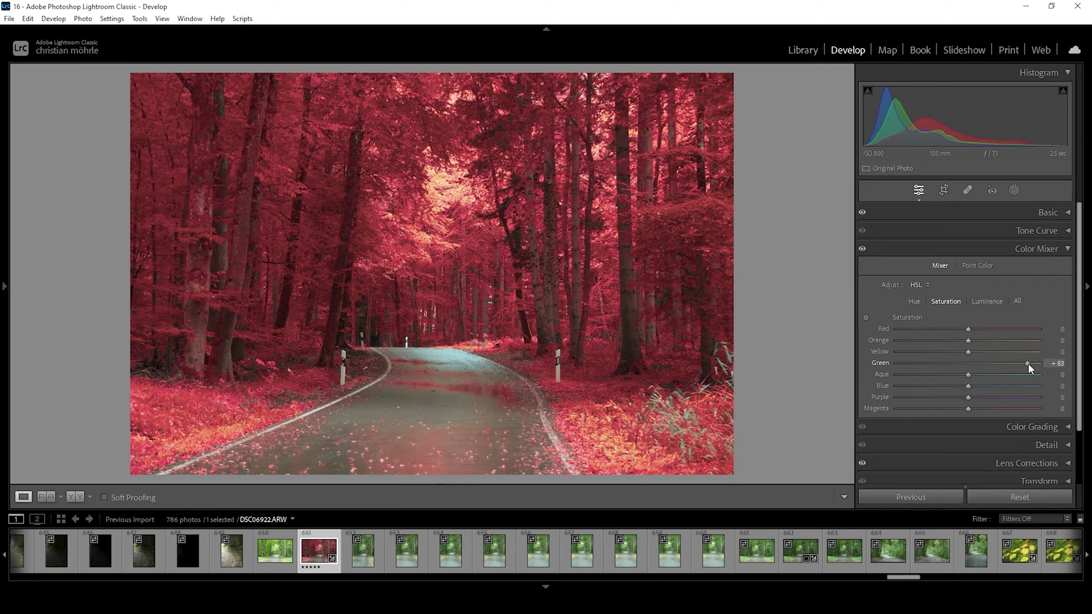
pyautogui.doubleClick(1024, 364)
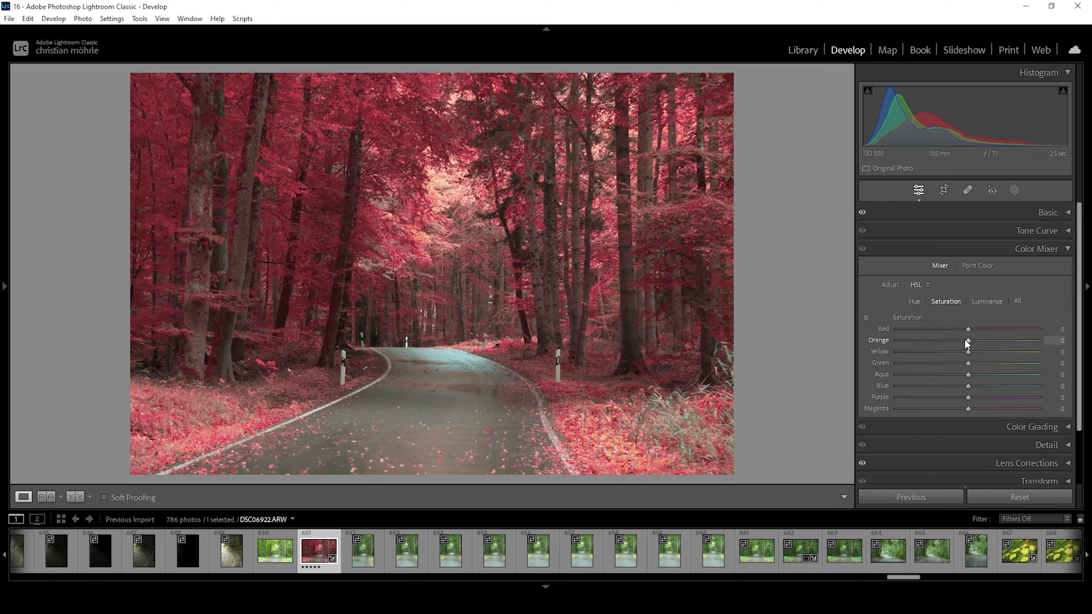
# Step: Set HSL saturation to Orange −22, Yellow −15 and Green +26
pyautogui.moveTo(968, 344)
pyautogui.mouseDown()
pyautogui.moveTo(941, 343)
pyautogui.moveTo(959, 343)
pyautogui.mouseUp()
pyautogui.moveTo(965, 351); pyautogui.dragTo(957, 350)
pyautogui.moveTo(969, 364); pyautogui.dragTo(976, 364)
pyautogui.moveTo(979, 364); pyautogui.dragTo(987, 365)
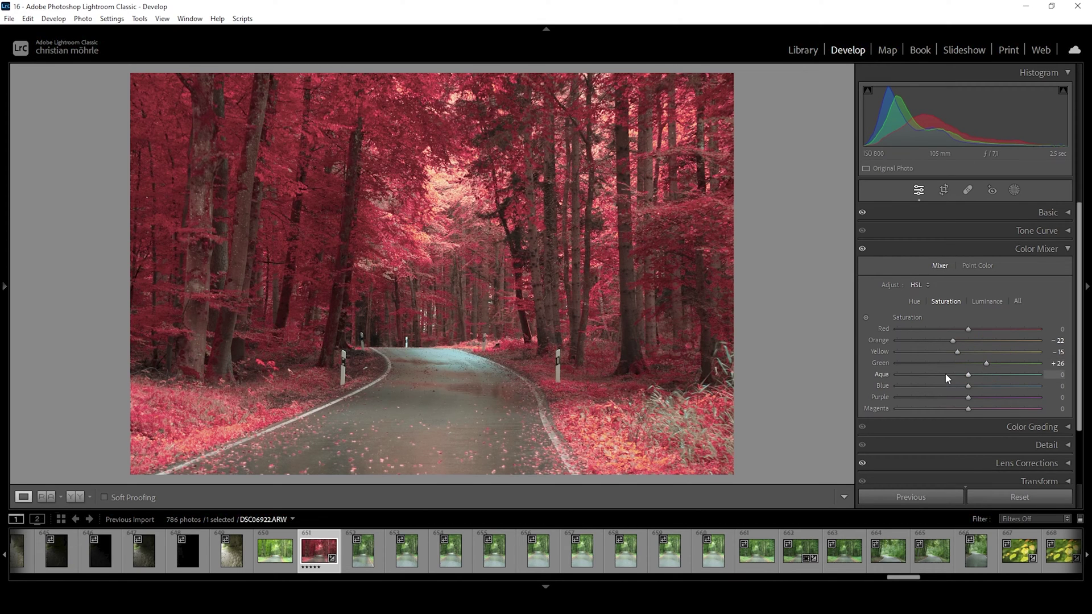
pyautogui.click(997, 301)
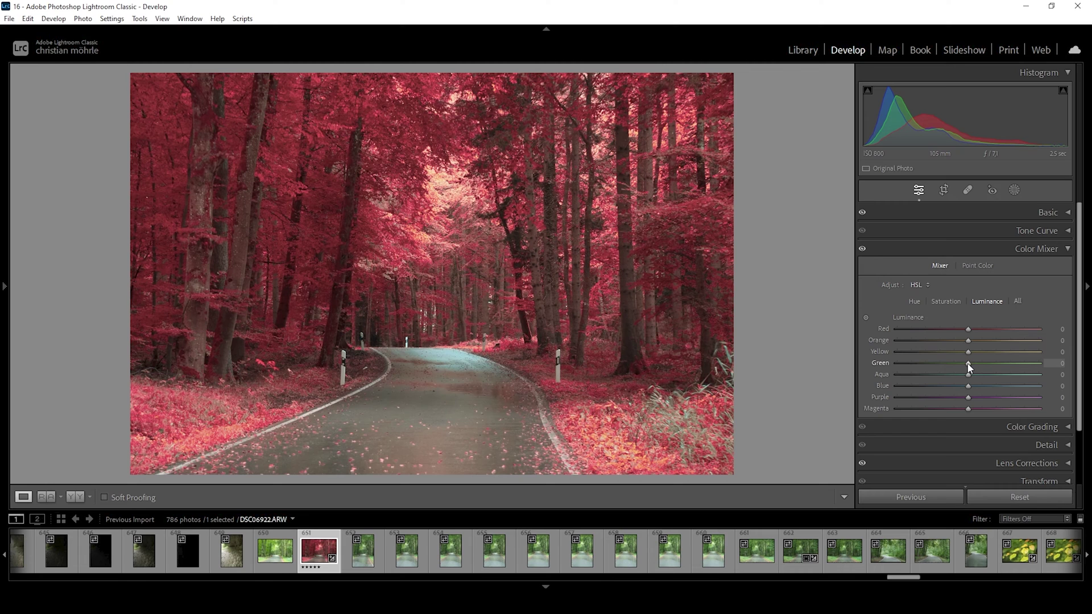
# Step: Set Green luminance to +18, then trial a −38 Green hue and reset it to 0
pyautogui.moveTo(970, 369); pyautogui.dragTo(988, 369)
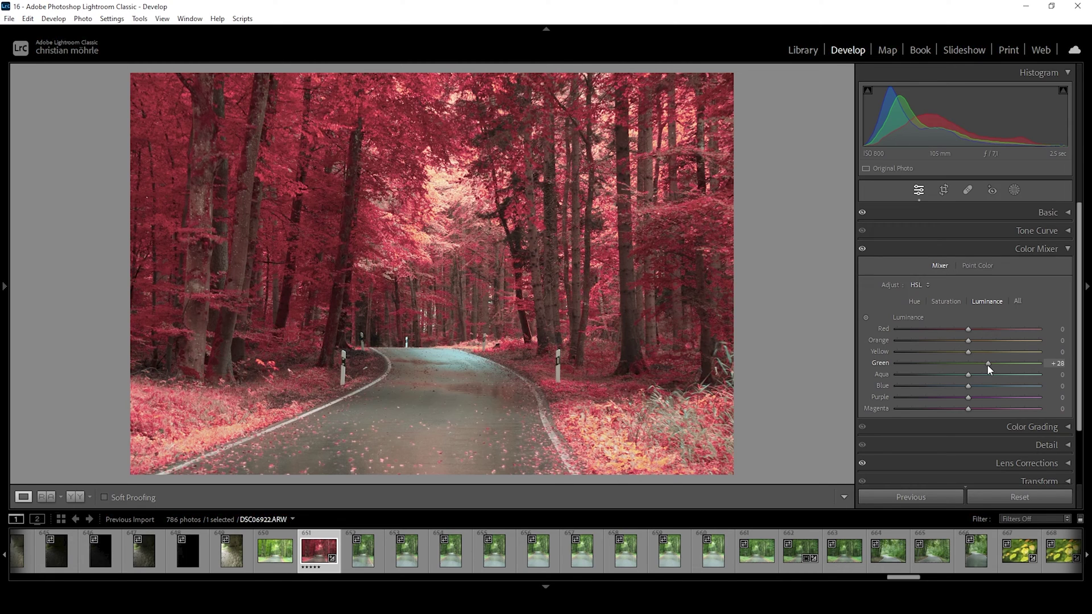
pyautogui.moveTo(988, 366); pyautogui.dragTo(981, 365)
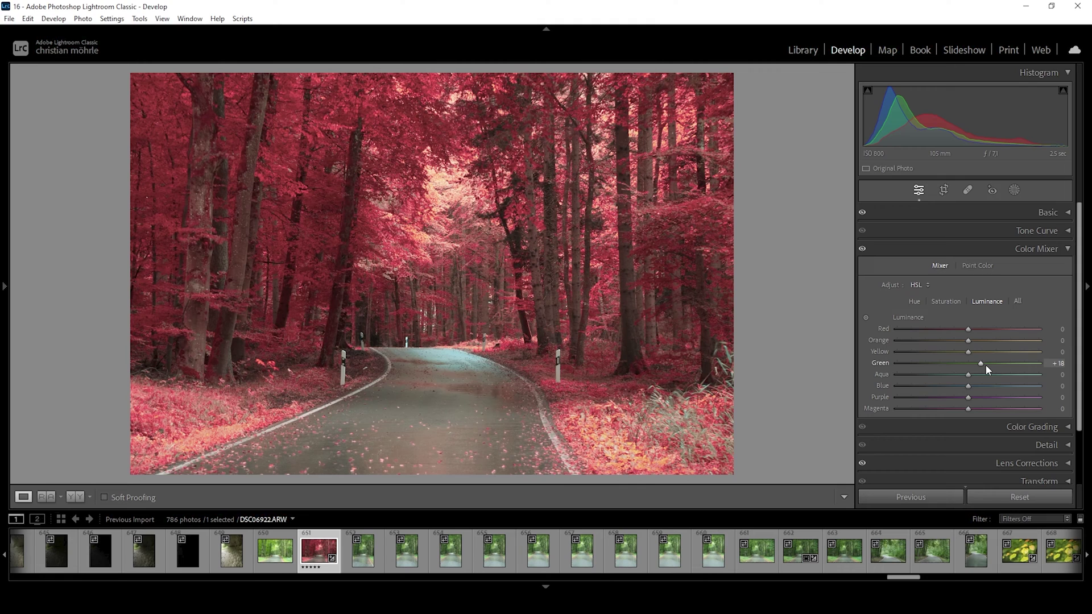
pyautogui.click(915, 302)
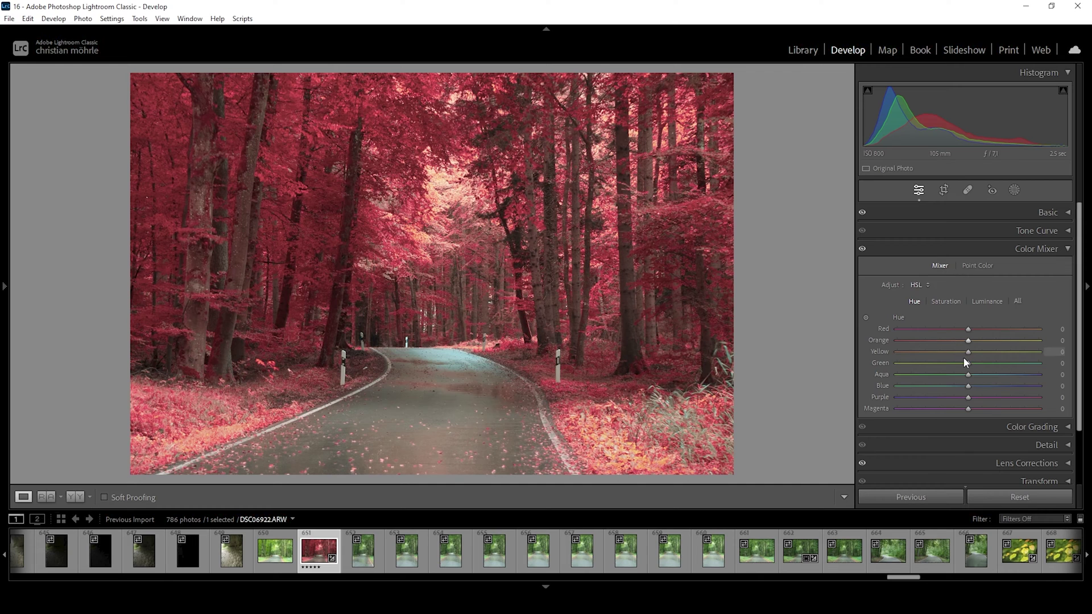
pyautogui.moveTo(969, 367); pyautogui.dragTo(945, 364)
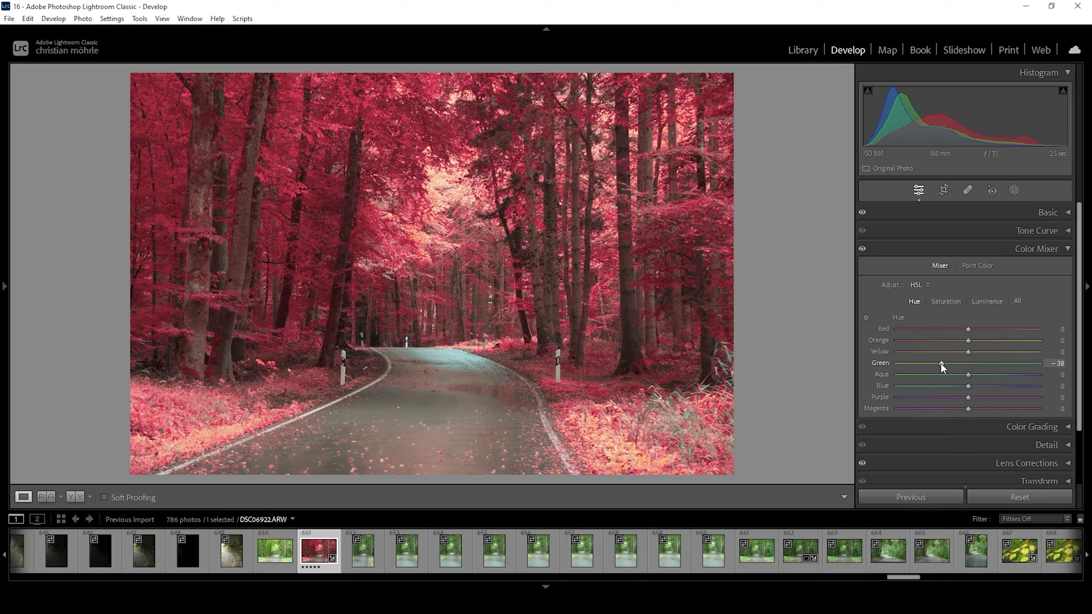
pyautogui.doubleClick(942, 365)
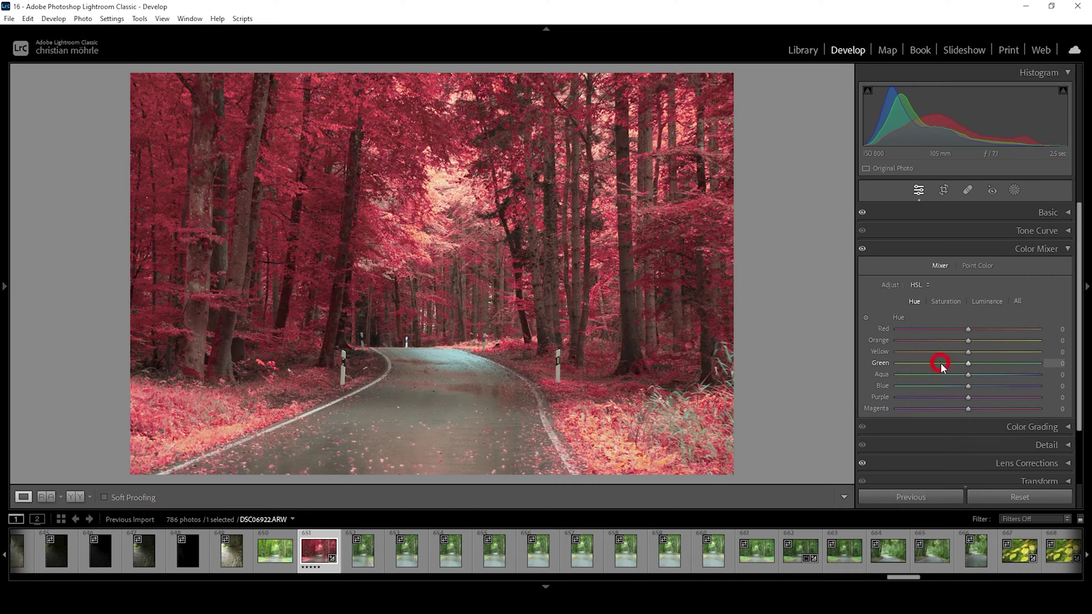
# Step: In Calibration, set Blue Primary Saturation to +7 and Blue Primary Hue to +10
pyautogui.click(1066, 249)
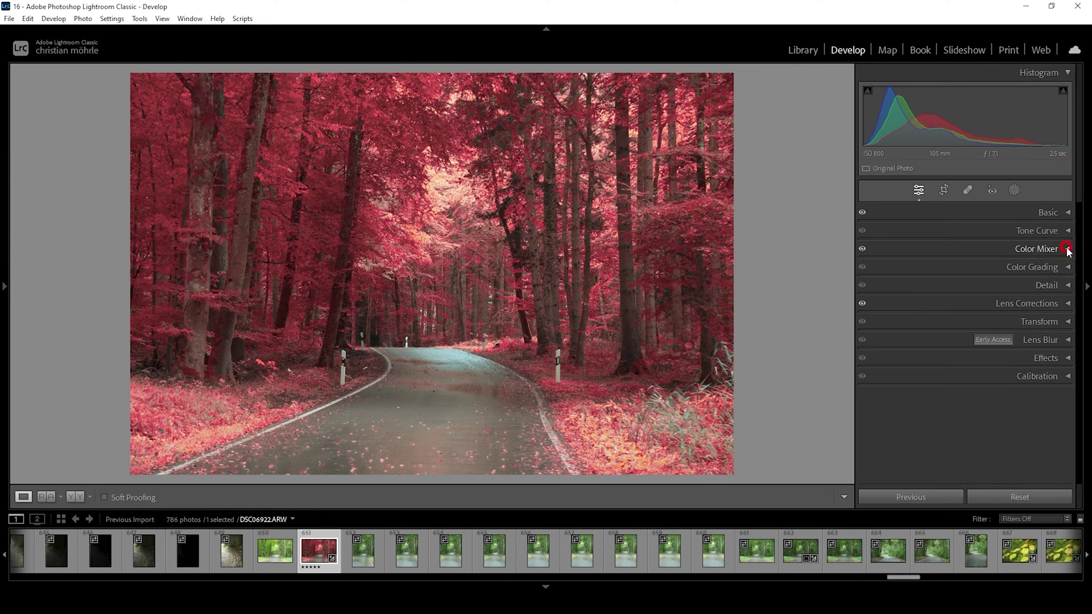
pyautogui.click(1035, 377)
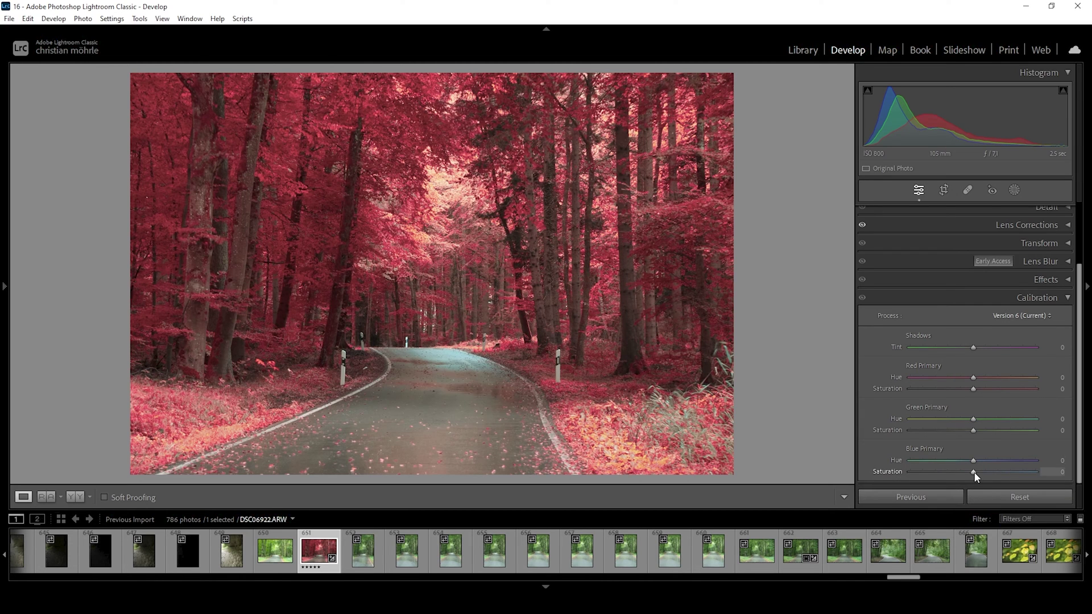
pyautogui.moveTo(978, 472); pyautogui.dragTo(980, 477)
pyautogui.moveTo(973, 460); pyautogui.dragTo(937, 460)
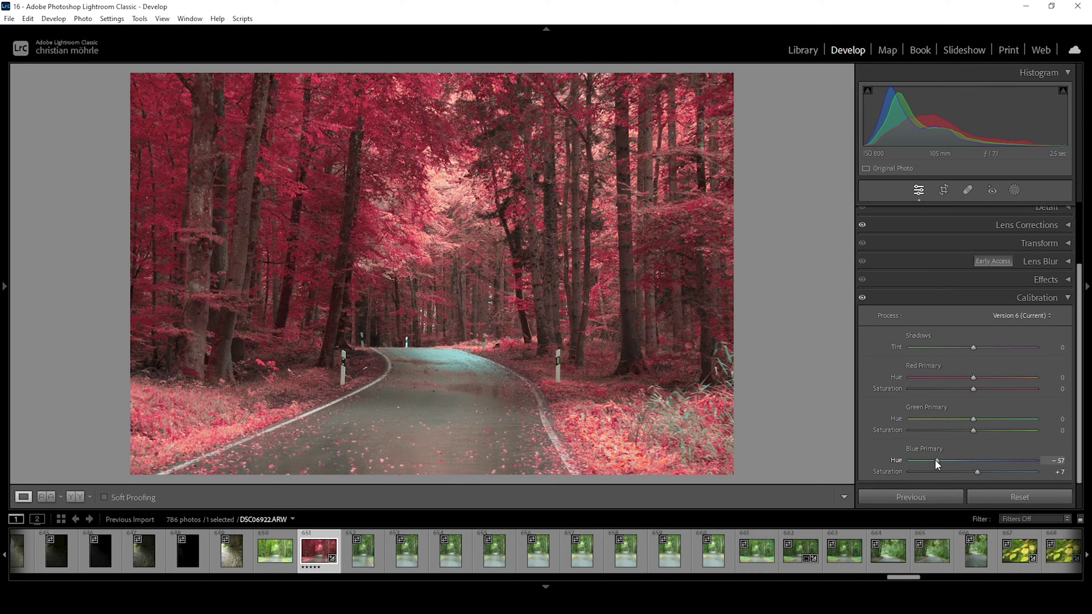
pyautogui.moveTo(935, 460); pyautogui.dragTo(967, 465)
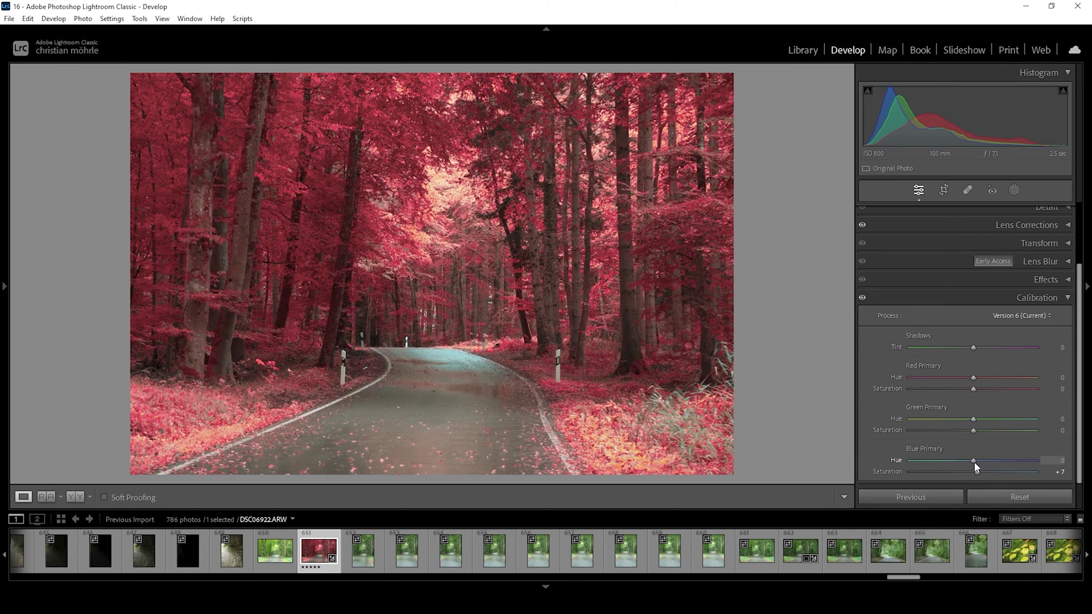
pyautogui.moveTo(974, 462); pyautogui.dragTo(988, 461)
pyautogui.moveTo(984, 463); pyautogui.dragTo(981, 462)
pyautogui.click(978, 462)
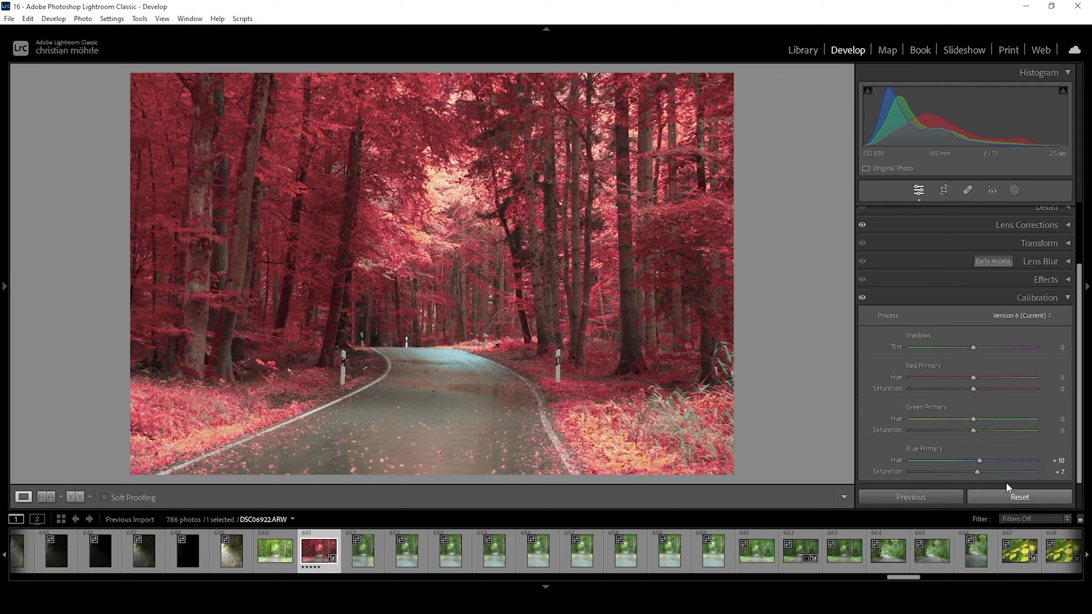
# Step: In Basic, set Exposure −0.48, Shadows −36, Blacks +10, Texture +6 and Clarity −5
pyautogui.hotkey('ctrl', '9')
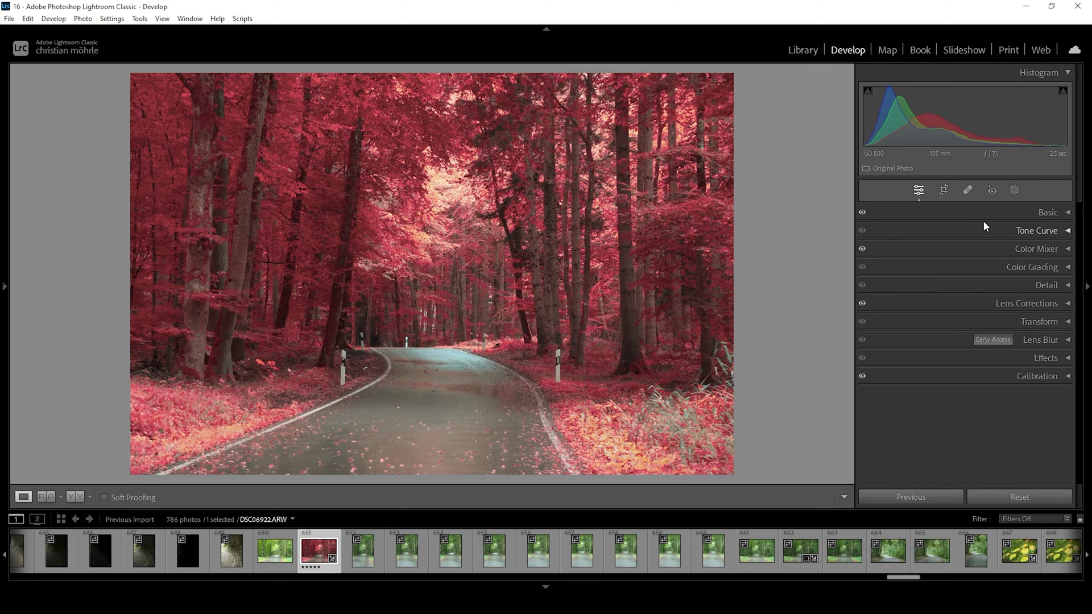
pyautogui.click(1071, 213)
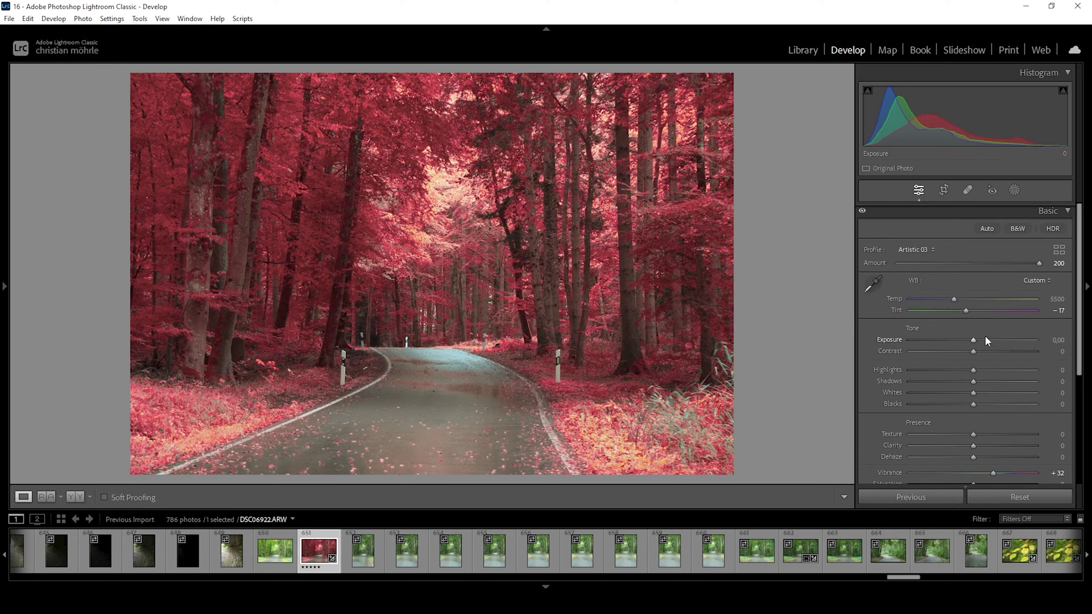
pyautogui.moveTo(974, 339); pyautogui.dragTo(968, 341)
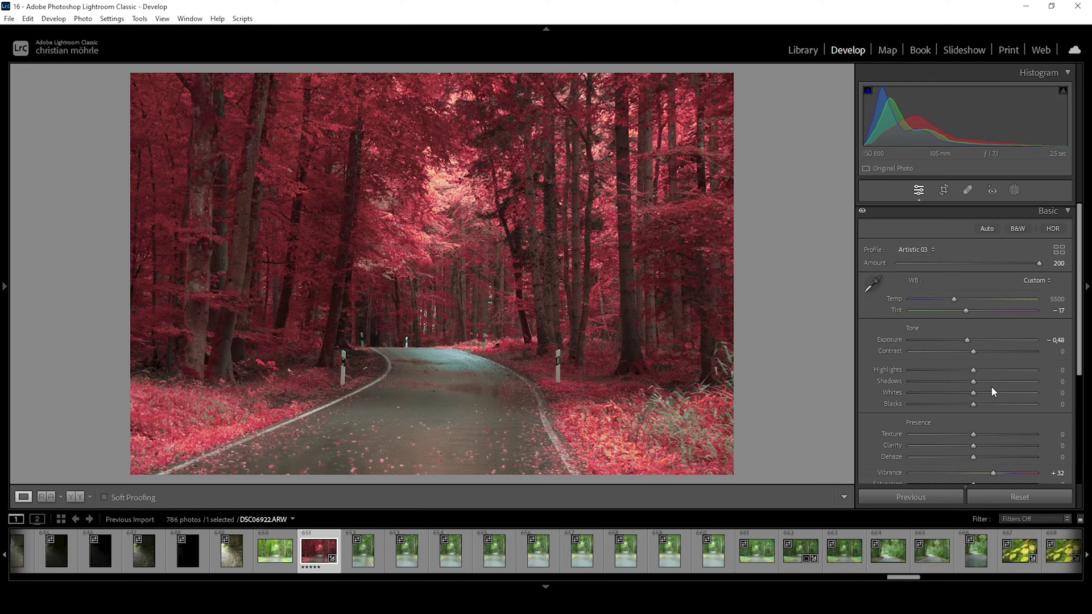
pyautogui.moveTo(974, 382); pyautogui.dragTo(965, 382)
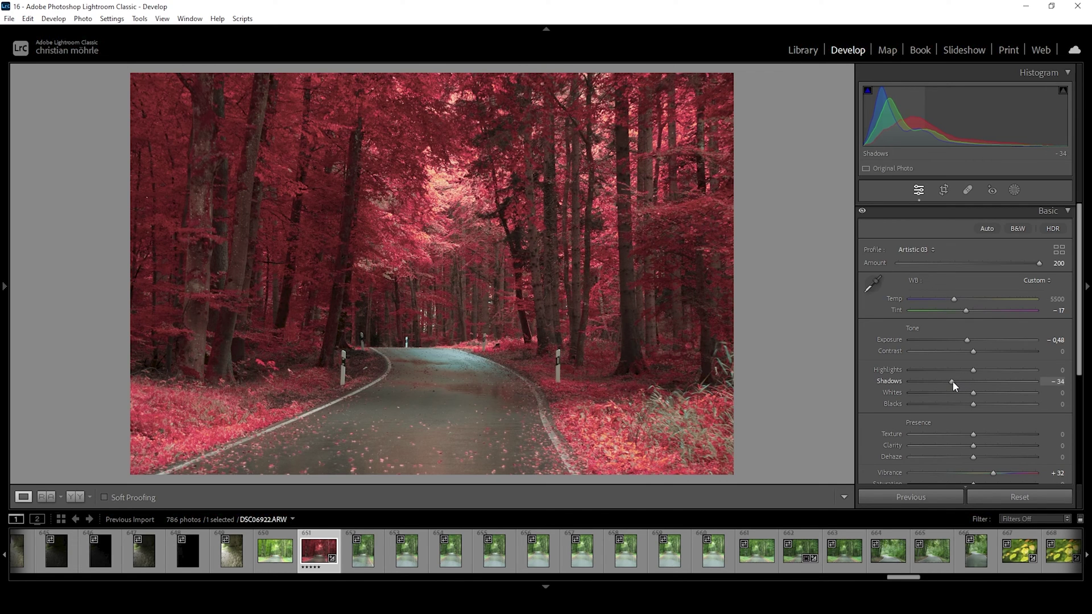
pyautogui.moveTo(954, 381); pyautogui.dragTo(990, 394)
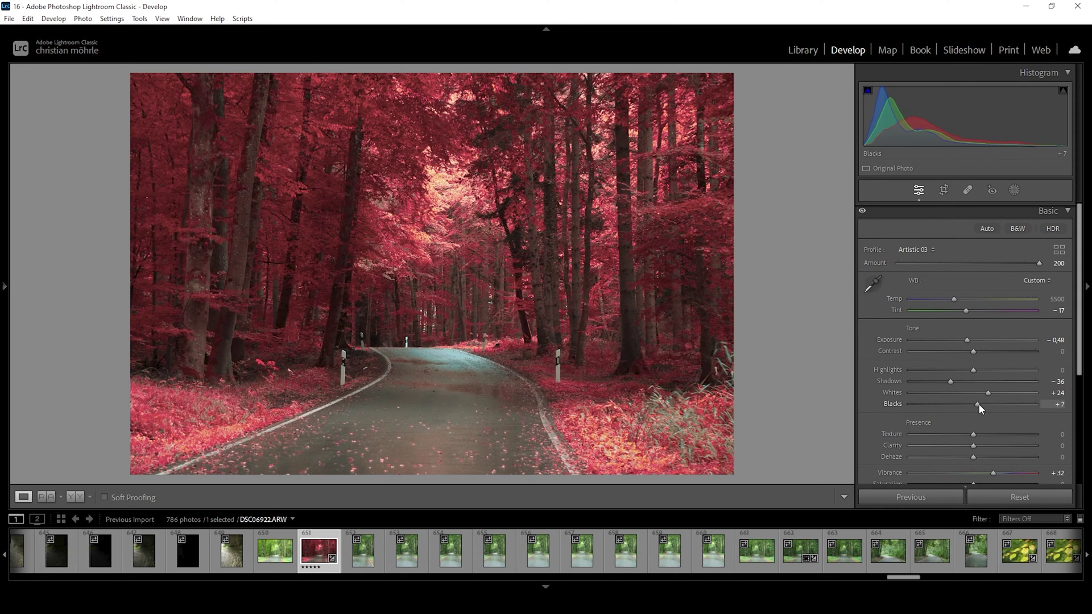
pyautogui.moveTo(978, 406); pyautogui.dragTo(981, 404)
pyautogui.moveTo(974, 434); pyautogui.dragTo(977, 436)
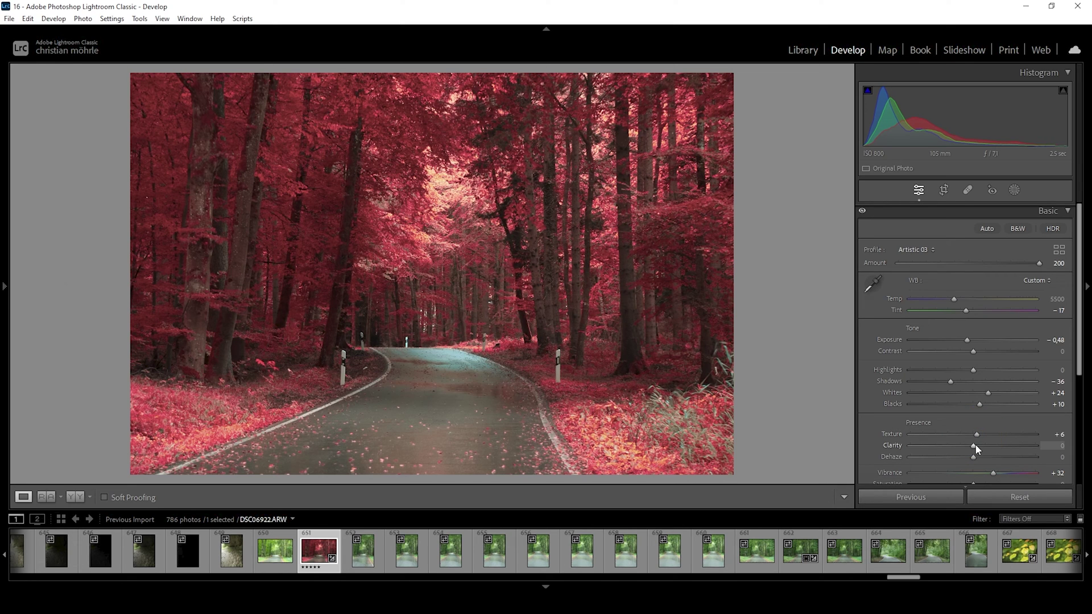
pyautogui.moveTo(973, 449); pyautogui.dragTo(970, 449)
# Step: Draw a linear gradient mask down from the top edge with Exposure −0.46
pyautogui.click(1014, 191)
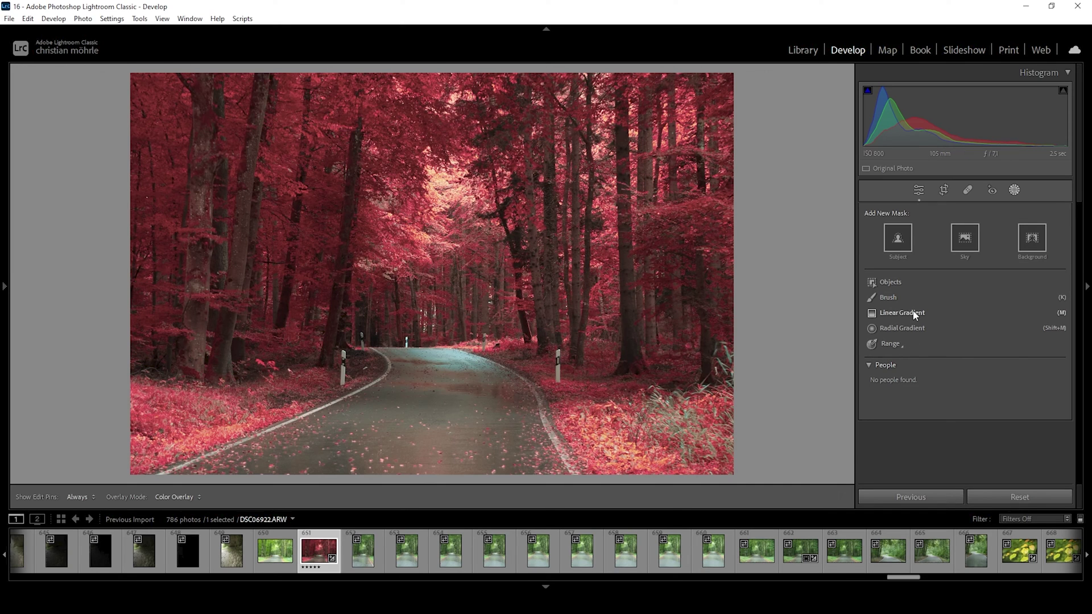
pyautogui.click(897, 312)
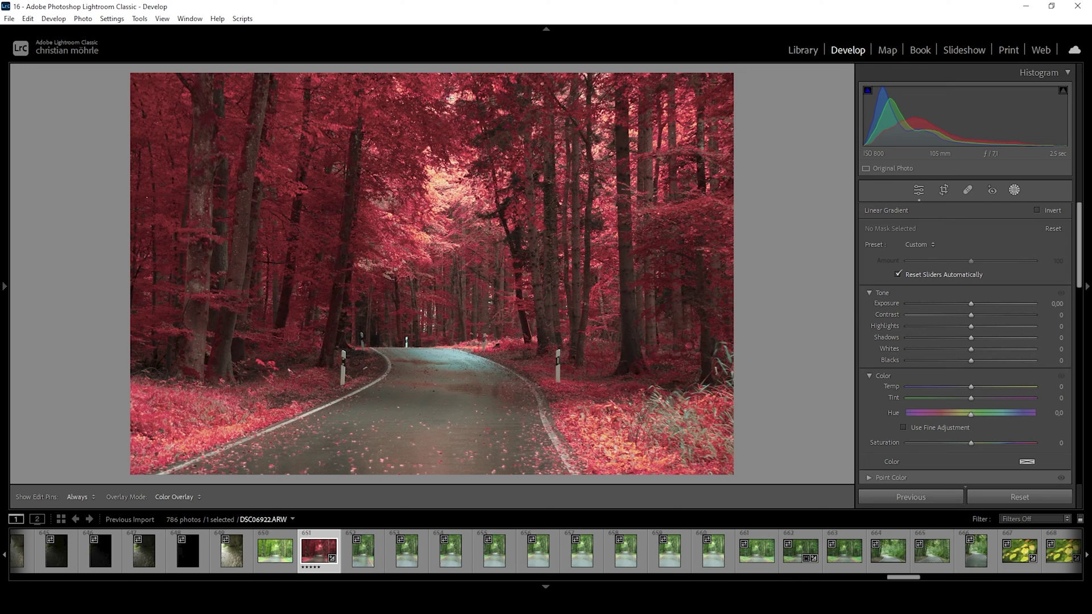
pyautogui.moveTo(452, 73); pyautogui.dragTo(474, 223)
pyautogui.moveTo(971, 304); pyautogui.dragTo(963, 302)
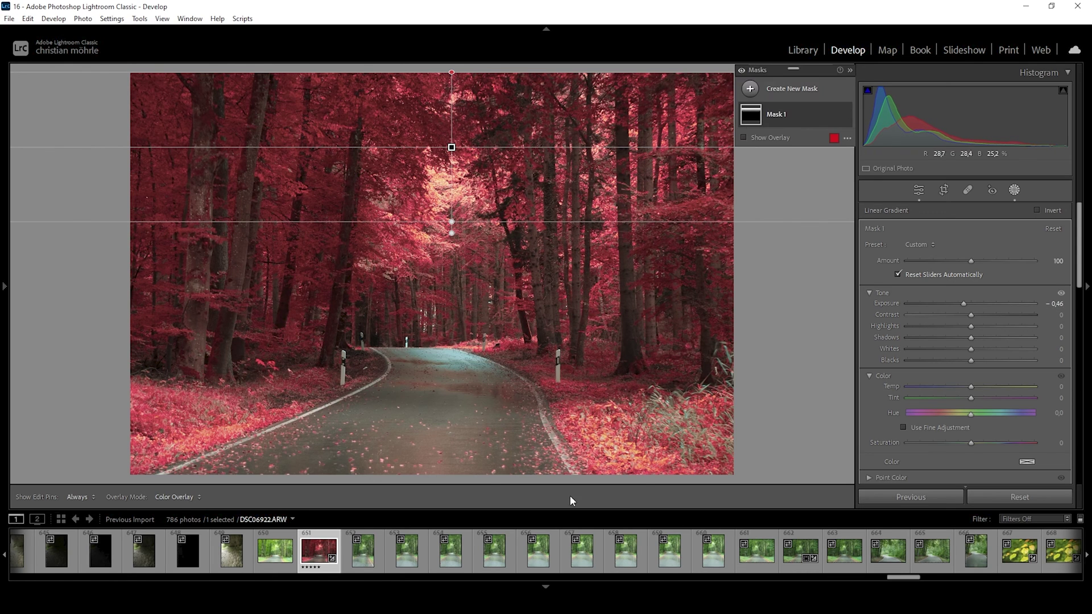
# Step: Add a second linear gradient mask rising from the photo bottom over the road
pyautogui.click(750, 89)
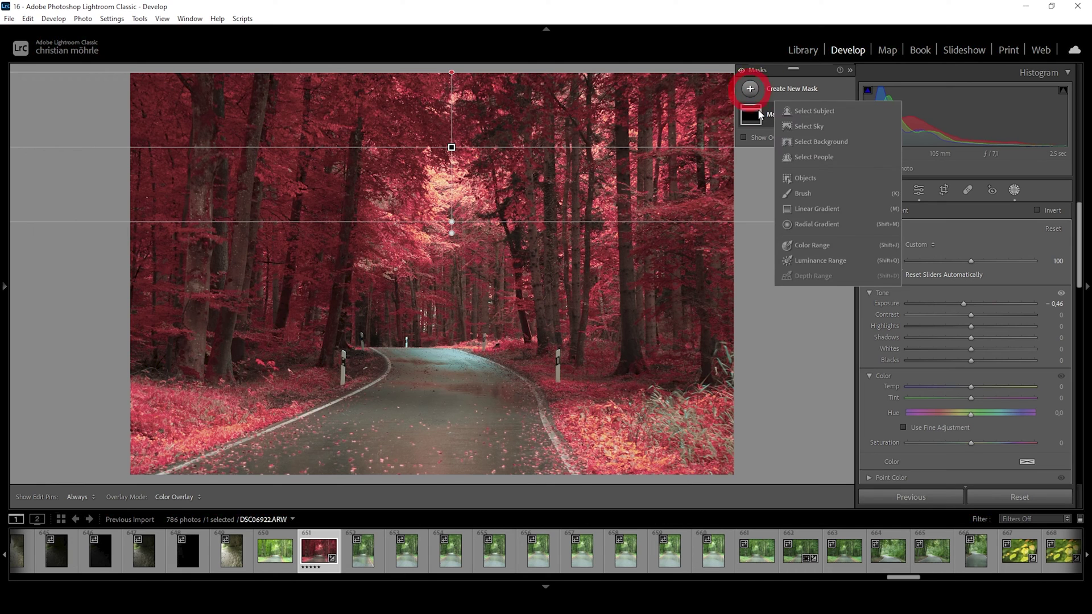
pyautogui.click(808, 221)
pyautogui.moveTo(447, 471); pyautogui.dragTo(447, 335)
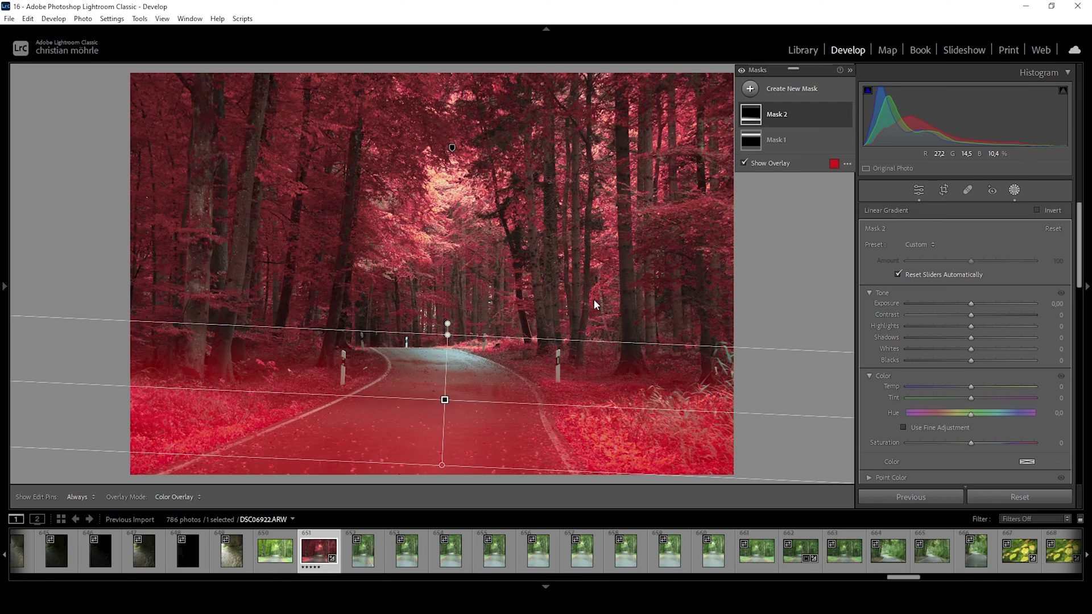
# Step: Subtract a colour range sampled from the road from Mask 2, then set its Exposure to −1.00
pyautogui.click(799, 114)
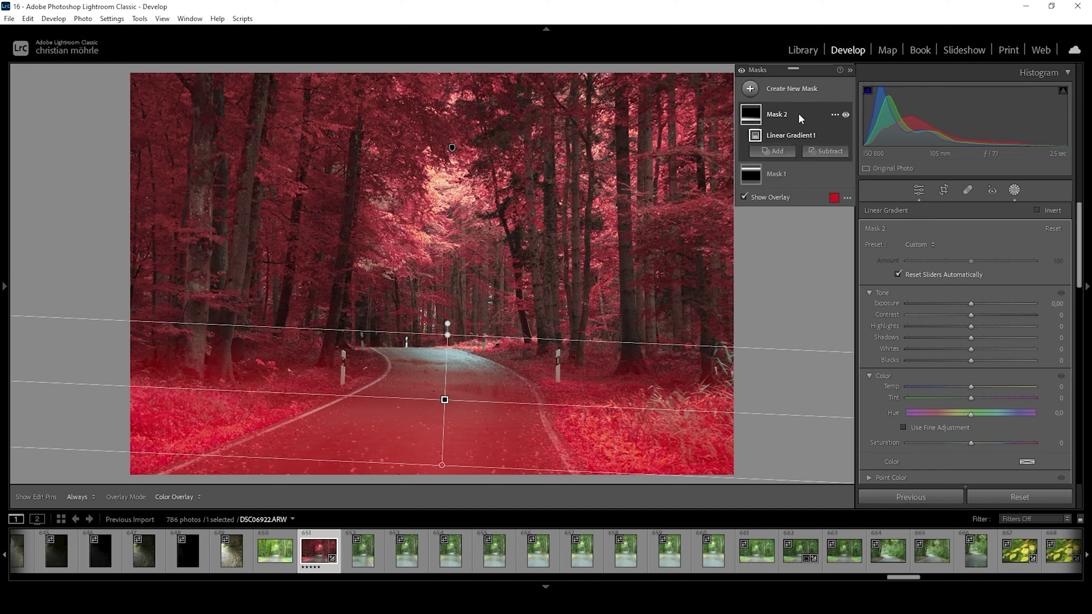
pyautogui.click(830, 151)
pyautogui.click(850, 313)
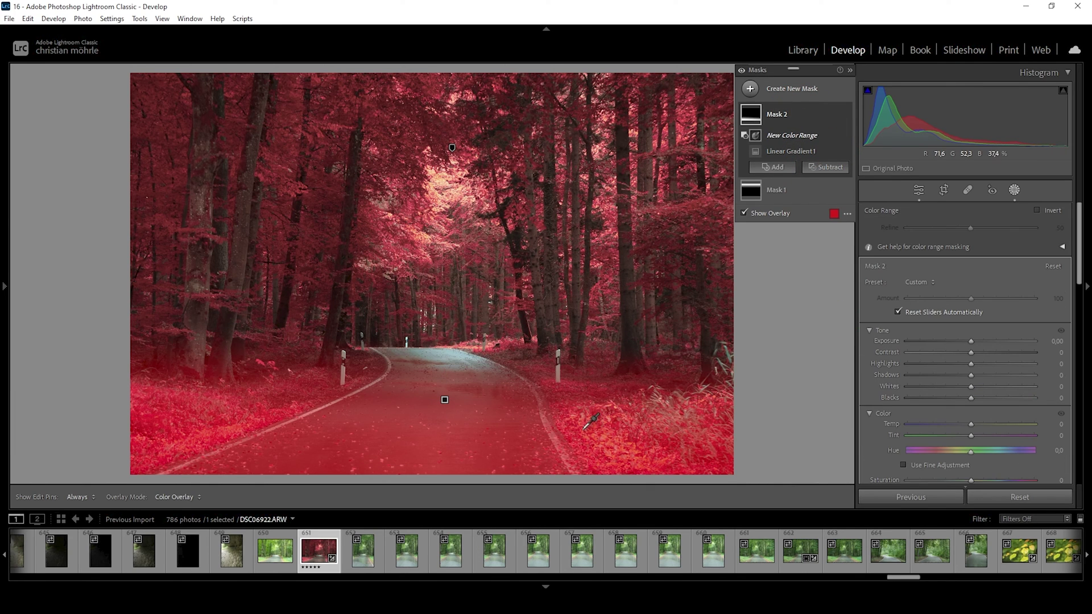
pyautogui.click(744, 213)
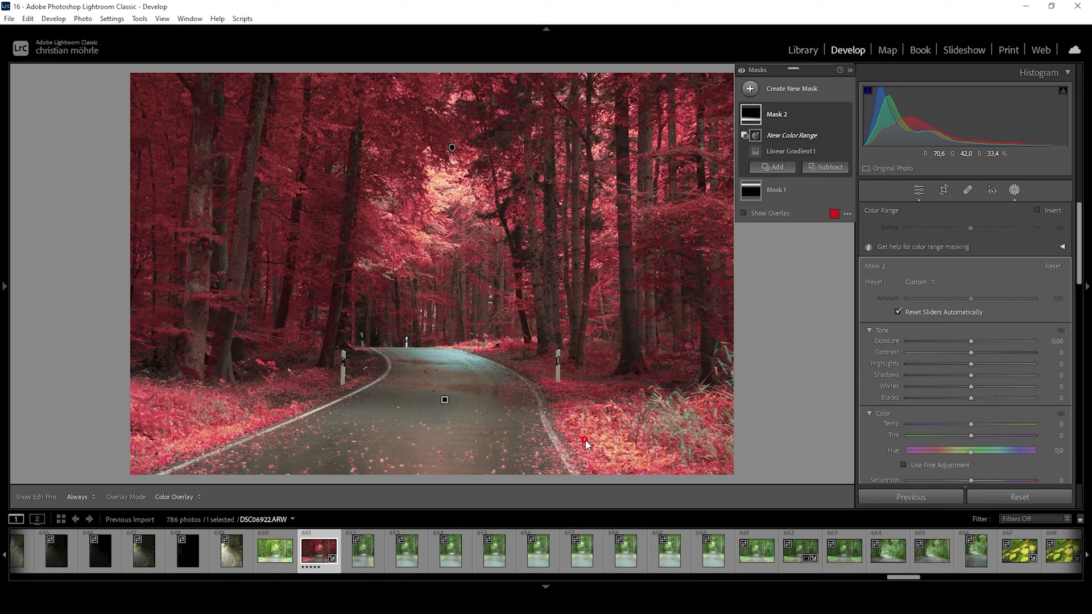
pyautogui.click(586, 441)
pyautogui.click(744, 213)
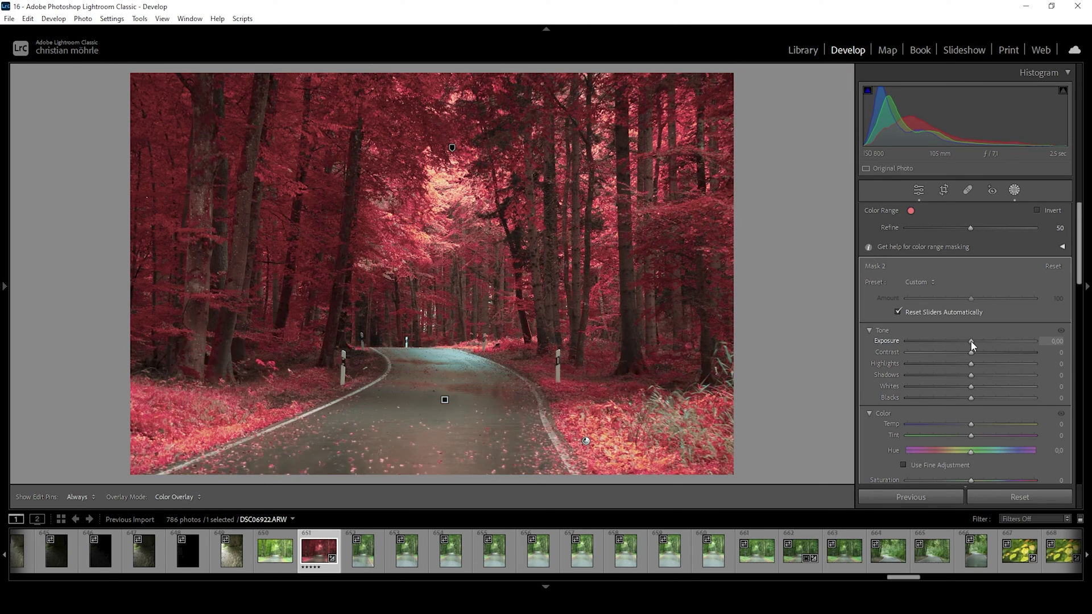
pyautogui.moveTo(971, 344); pyautogui.dragTo(955, 345)
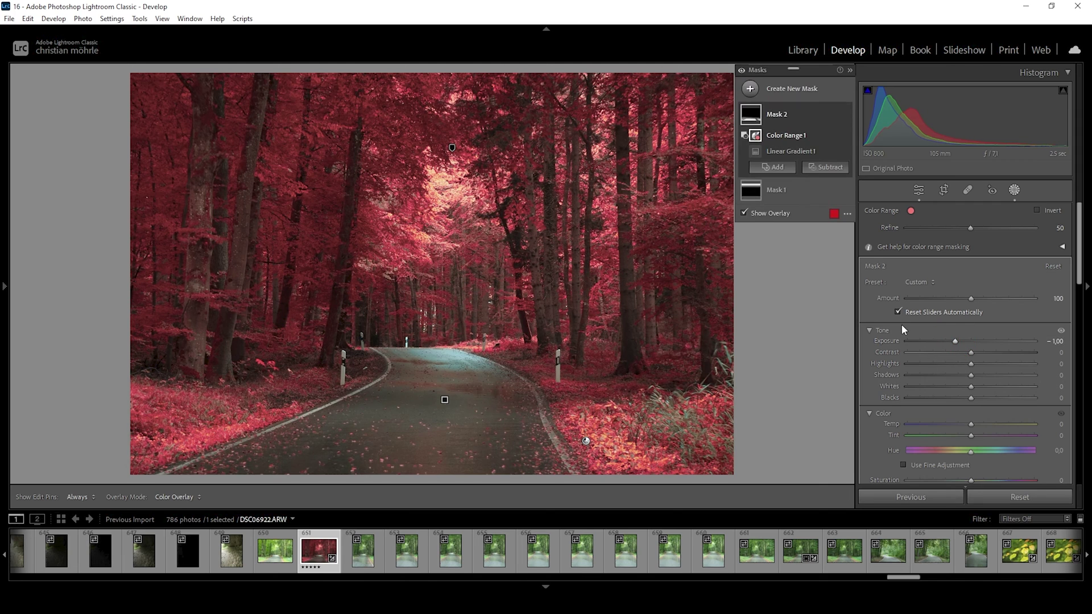
pyautogui.rightClick(750, 98)
# Step: Draw a linear gradient rising from the bottom edge and darken it to Exposure −1.21
pyautogui.click(819, 192)
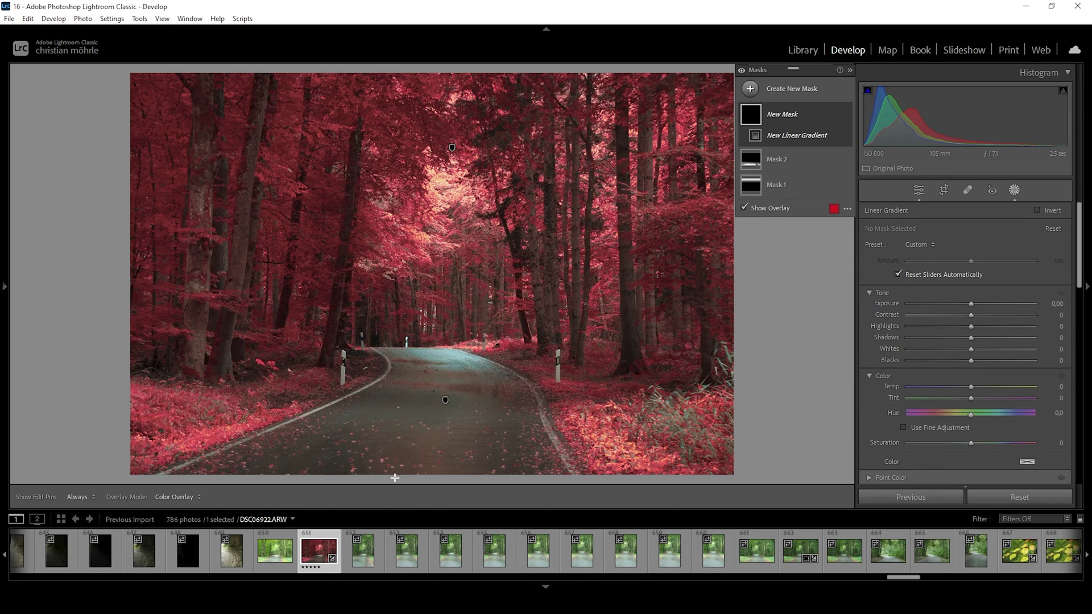
pyautogui.moveTo(395, 476); pyautogui.dragTo(397, 434)
pyautogui.moveTo(396, 505); pyautogui.dragTo(394, 507)
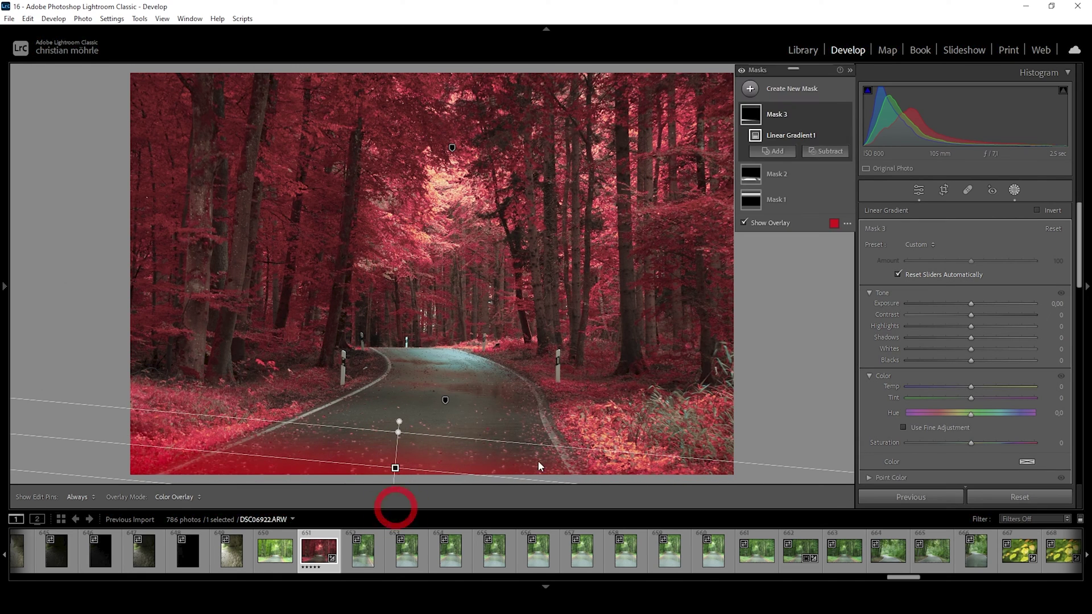
pyautogui.moveTo(971, 303); pyautogui.dragTo(957, 304)
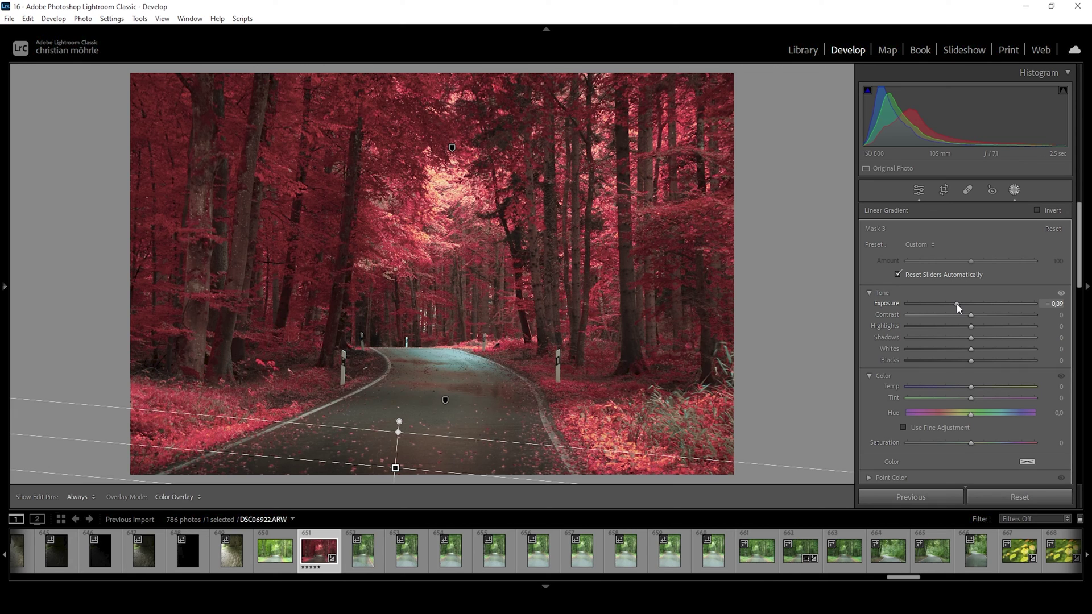
pyautogui.moveTo(956, 303); pyautogui.dragTo(952, 303)
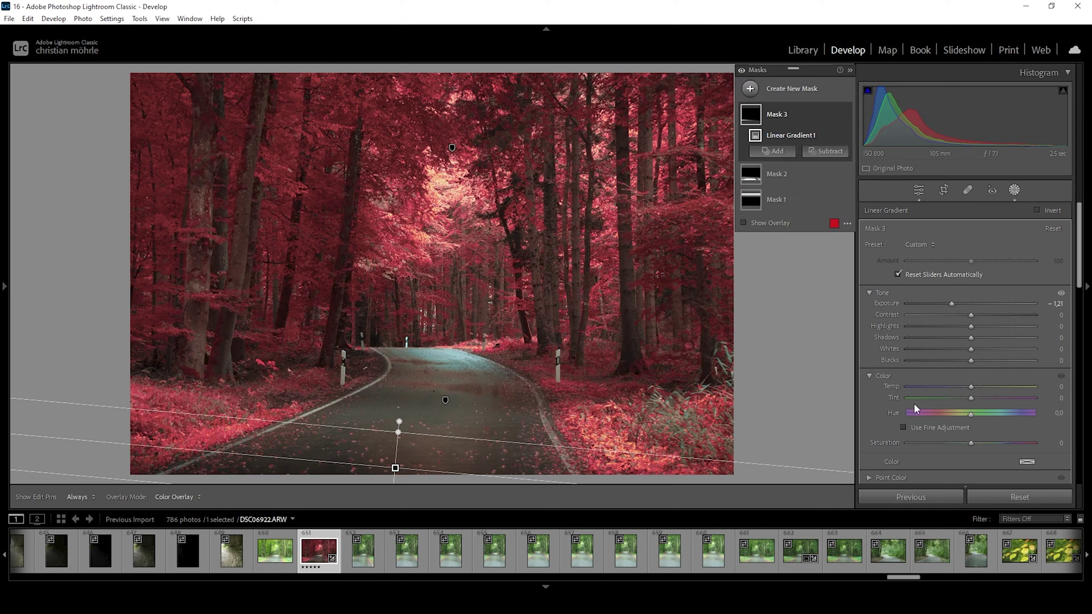
# Step: Draw a radial gradient ellipse around the road and forest centre
pyautogui.click(750, 90)
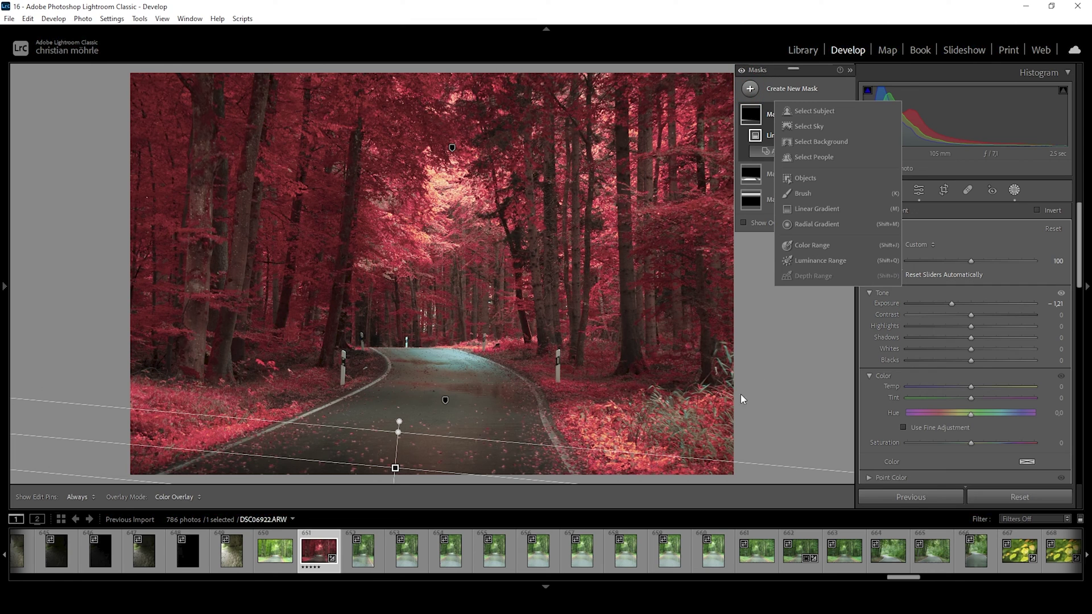
pyautogui.click(814, 224)
pyautogui.moveTo(445, 306); pyautogui.dragTo(546, 447)
pyautogui.moveTo(445, 317); pyautogui.dragTo(440, 307)
# Step: Brighten the ellipse with Exposure 0.18, Shadows +22 and Whites +7
pyautogui.moveTo(971, 323); pyautogui.dragTo(974, 326)
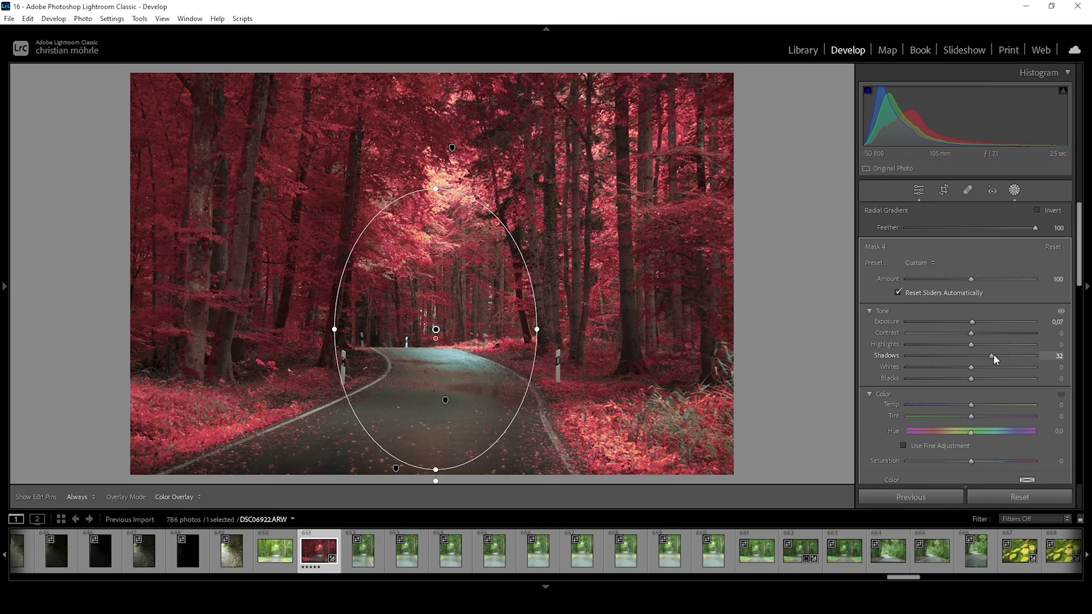
pyautogui.moveTo(994, 355); pyautogui.dragTo(988, 355)
pyautogui.click(750, 88)
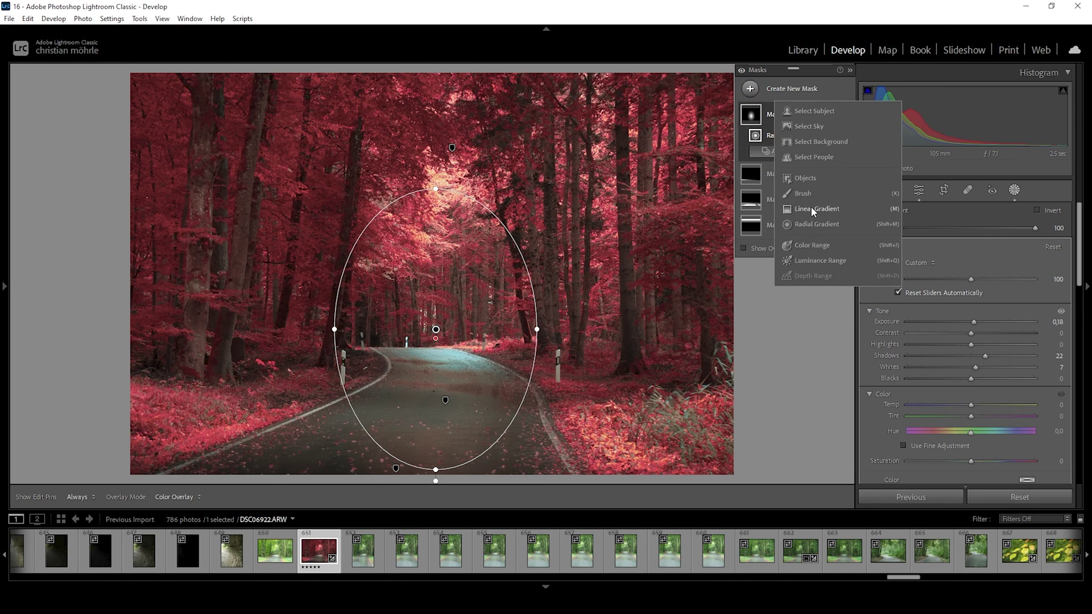
# Step: Add a radial ellipse rotated along the middle stretch of road with Clarity +58
pyautogui.click(810, 223)
pyautogui.moveTo(435, 371); pyautogui.dragTo(531, 417)
pyautogui.moveTo(549, 380); pyautogui.dragTo(489, 379)
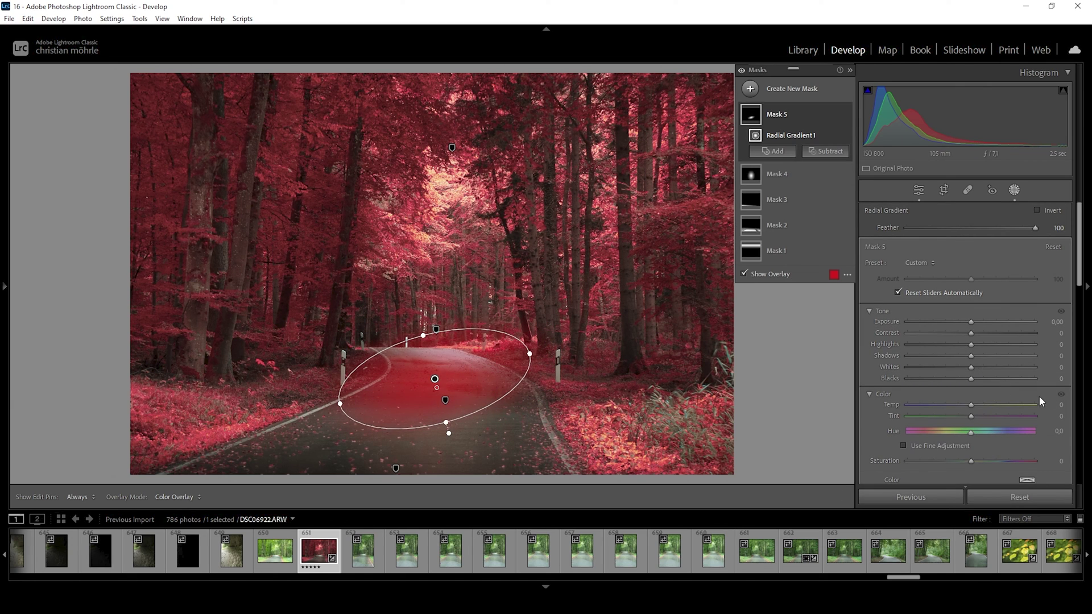
pyautogui.scroll(-5, 980, 383)
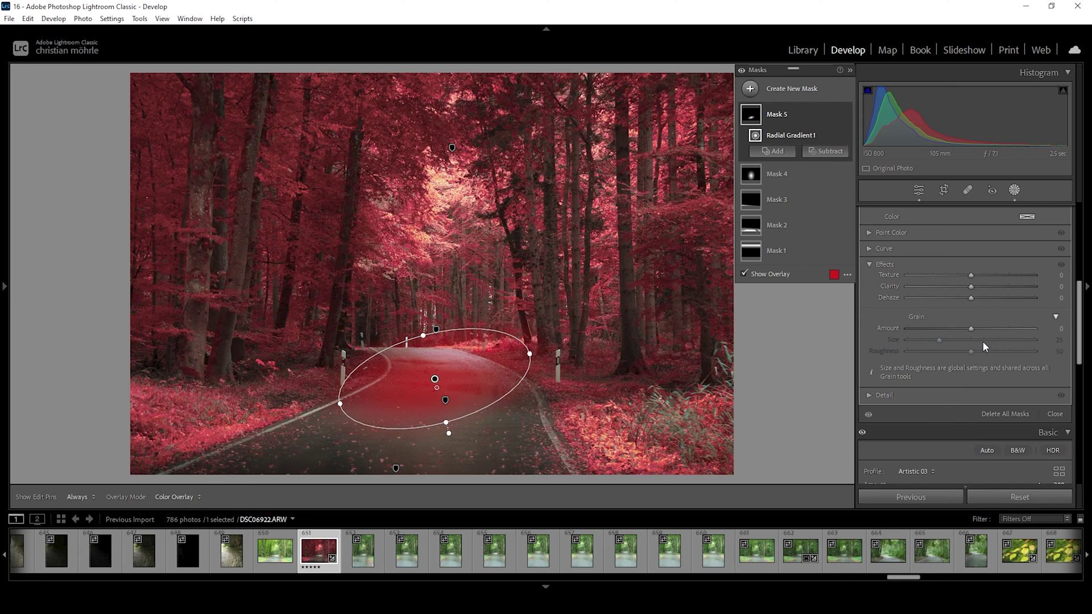
pyautogui.moveTo(971, 286); pyautogui.dragTo(1008, 290)
# Step: Select the road with an Objects mask, adding a second object selection along its right edge
pyautogui.click(751, 90)
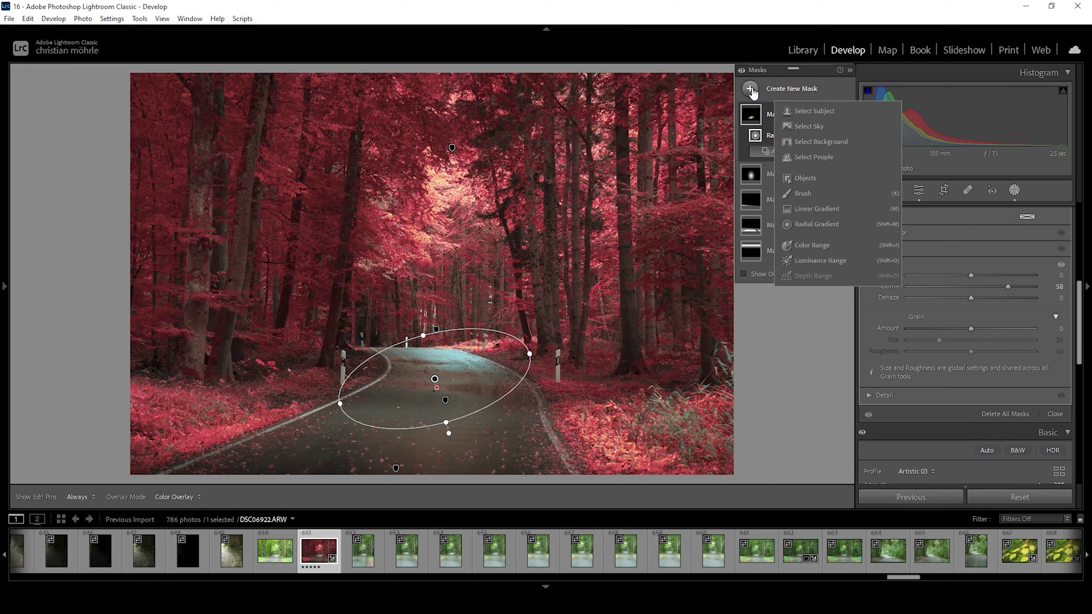
pyautogui.click(802, 178)
pyautogui.moveTo(230, 467)
pyautogui.mouseDown()
pyautogui.moveTo(361, 398)
pyautogui.moveTo(397, 359)
pyautogui.moveTo(429, 354)
pyautogui.moveTo(492, 378)
pyautogui.moveTo(554, 458)
pyautogui.moveTo(285, 453)
pyautogui.moveTo(480, 419)
pyautogui.mouseUp()
pyautogui.click(773, 151)
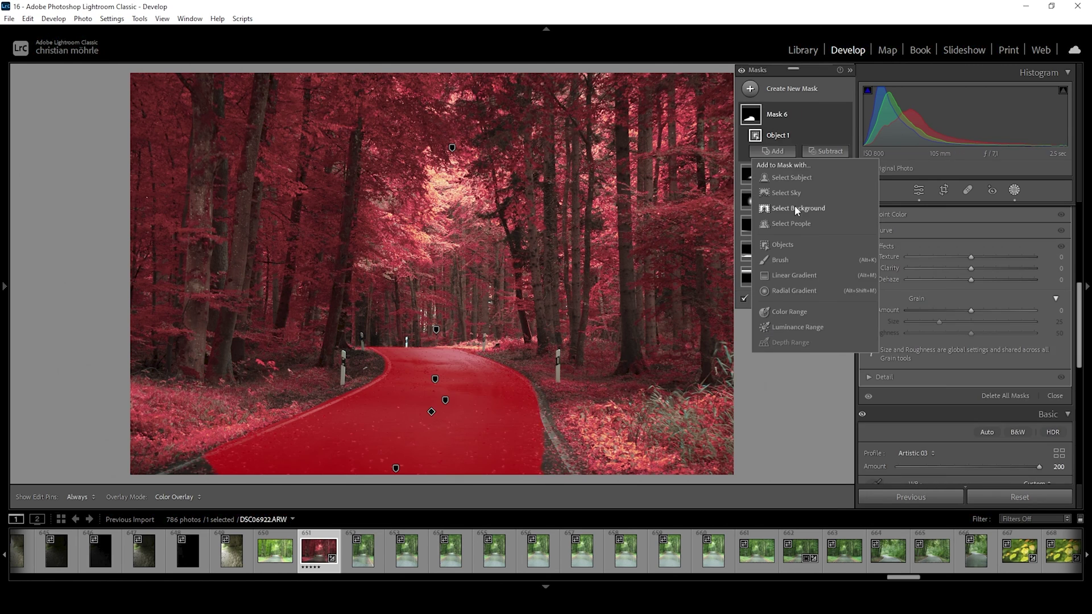
pyautogui.click(785, 261)
pyautogui.moveTo(537, 423)
pyautogui.mouseDown()
pyautogui.moveTo(568, 475)
pyautogui.moveTo(546, 448)
pyautogui.moveTo(546, 476)
pyautogui.moveTo(511, 472)
pyautogui.mouseUp()
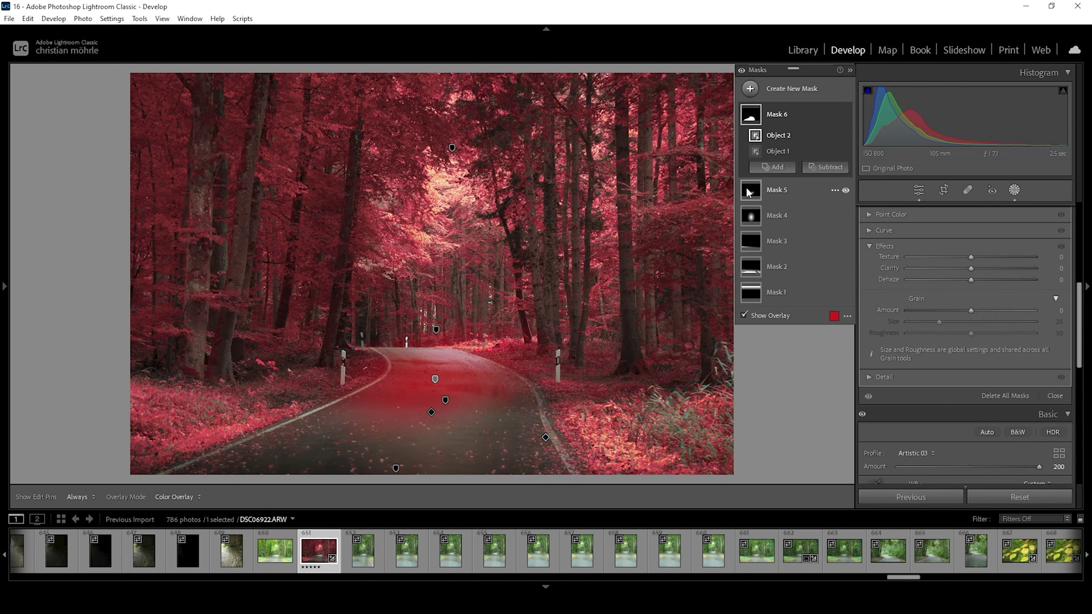
# Step: Brush the missing road corner and a small left-side patch into the road mask
pyautogui.click(774, 166)
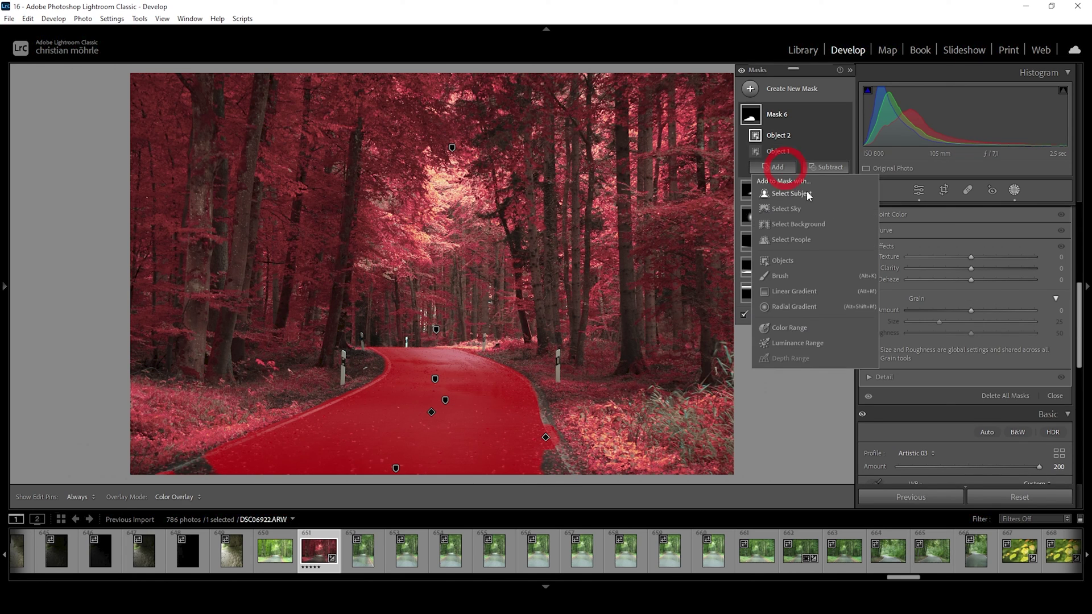
pyautogui.click(797, 278)
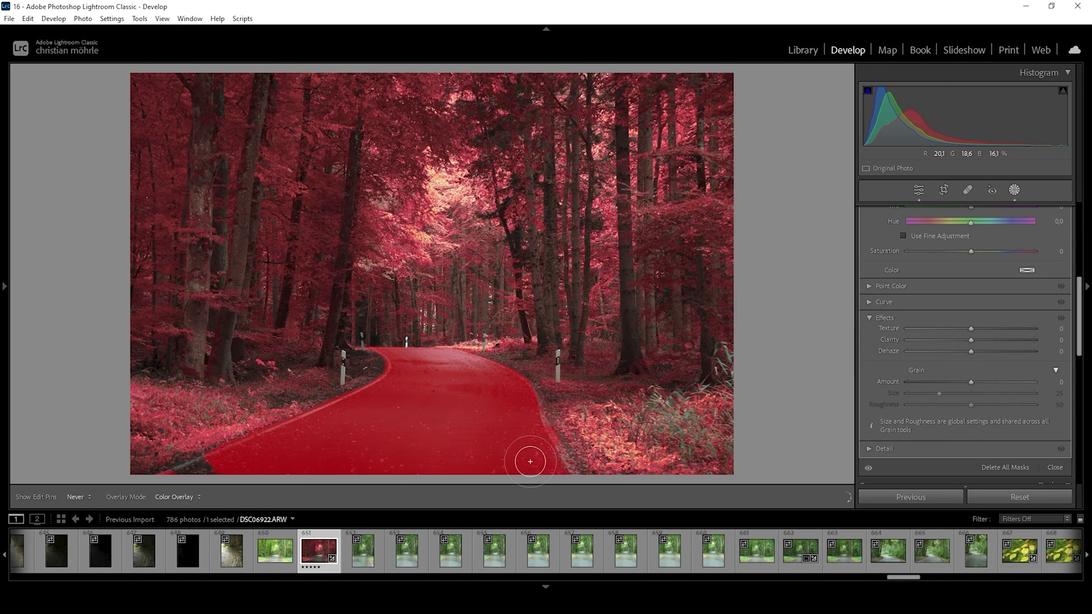
pyautogui.moveTo(530, 462); pyautogui.dragTo(554, 452)
pyautogui.click(207, 463)
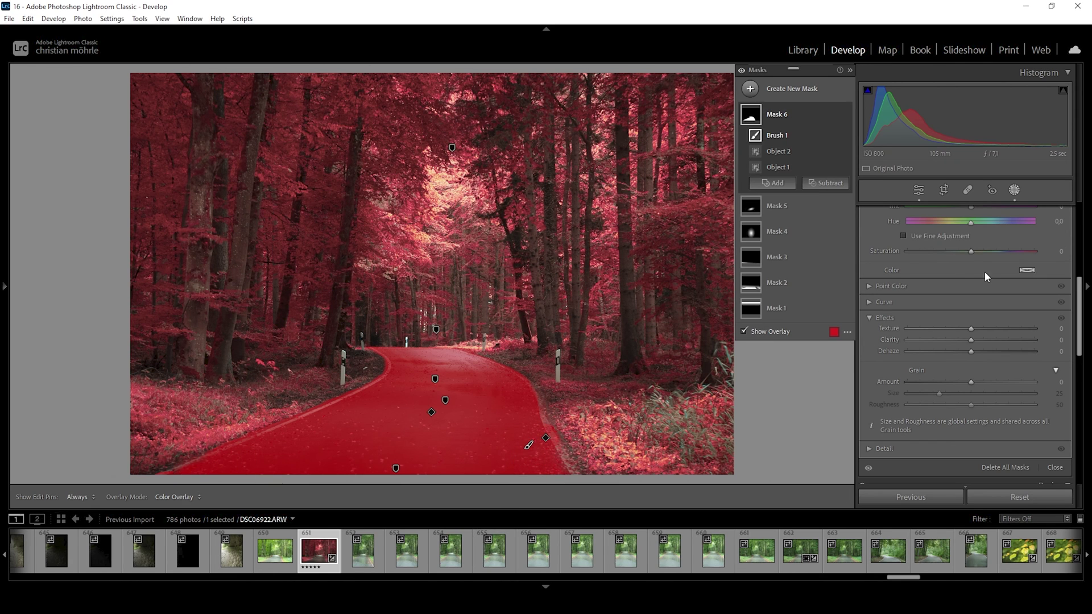
pyautogui.scroll(4, 984, 272)
# Step: Set the road mask to Contrast +47, Shadows −44, Blacks −4, then return to Basic adjustments
pyautogui.moveTo(972, 325); pyautogui.dragTo(997, 326)
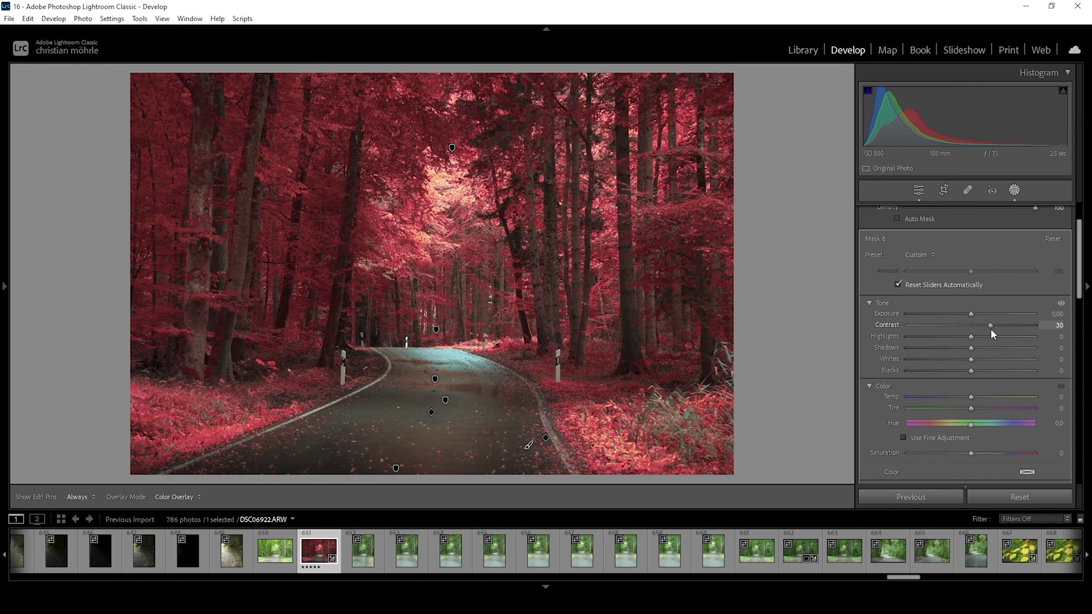
pyautogui.moveTo(990, 329); pyautogui.dragTo(1001, 326)
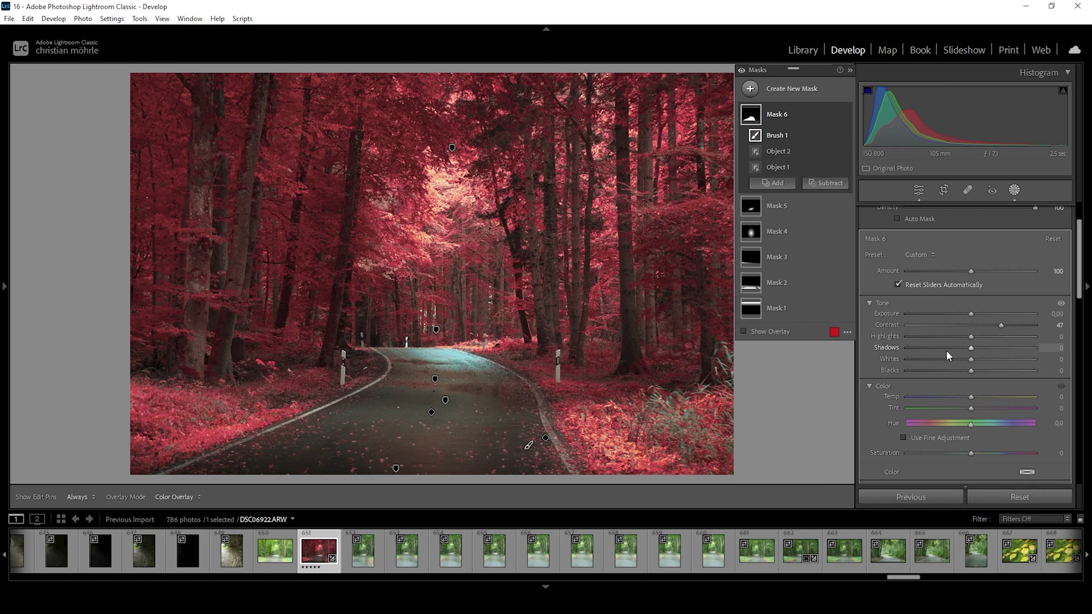
pyautogui.click(970, 350)
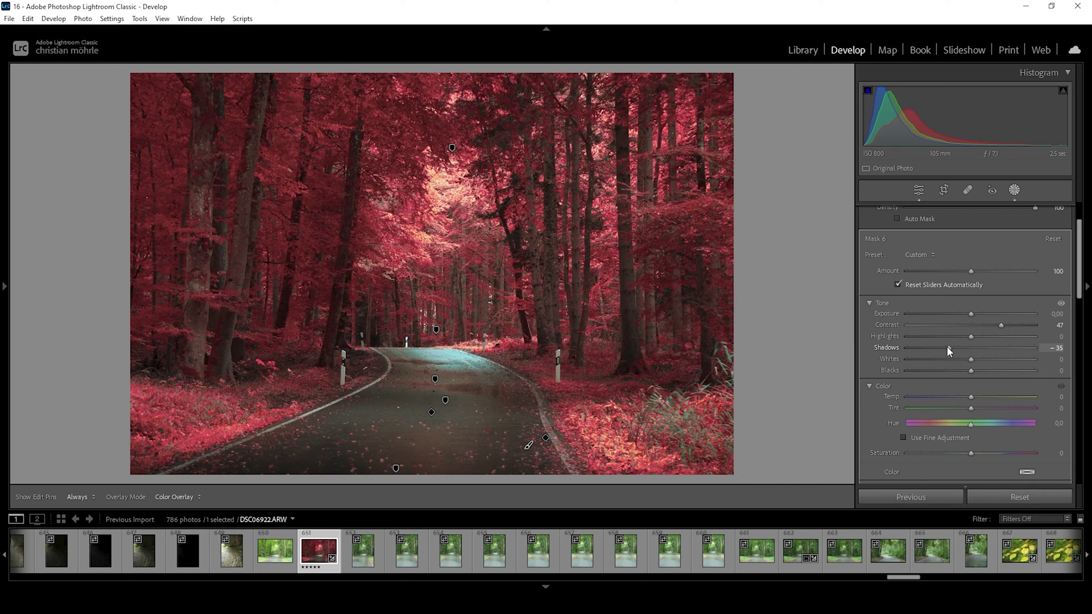
pyautogui.moveTo(941, 351); pyautogui.dragTo(969, 371)
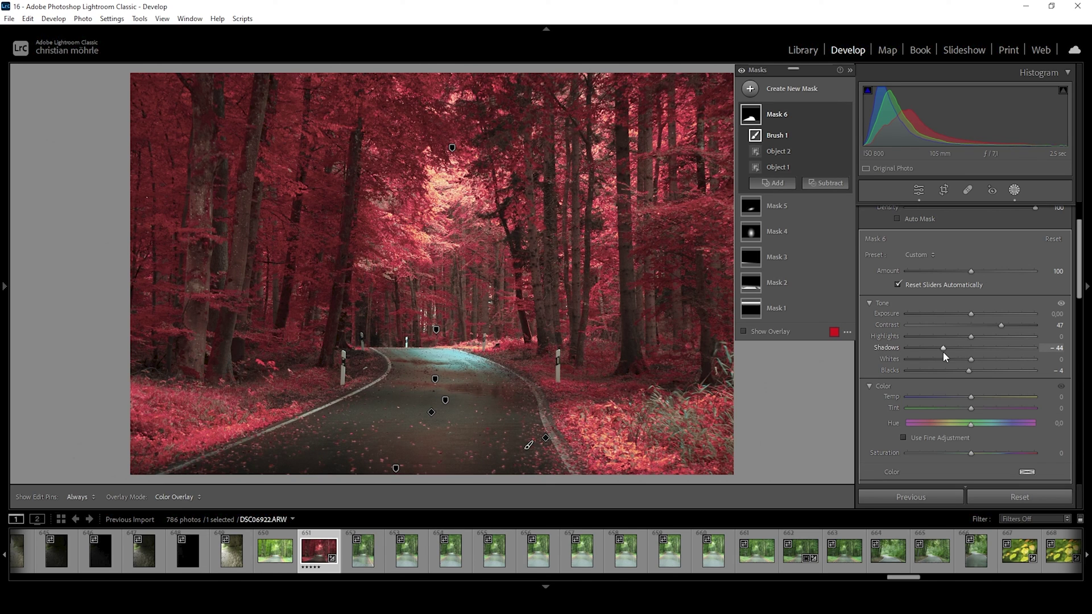
pyautogui.click(925, 192)
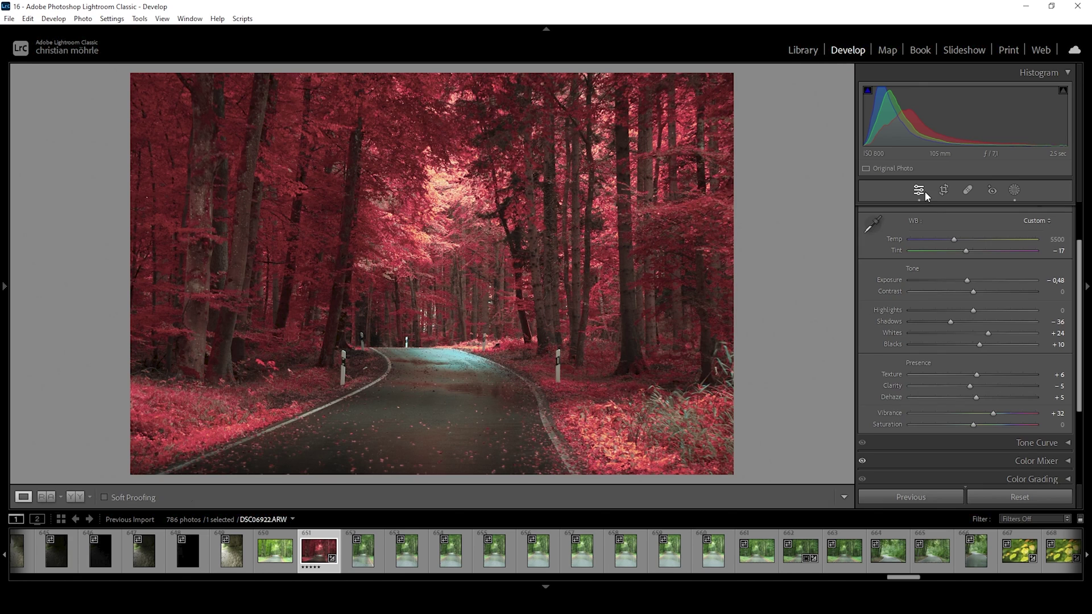